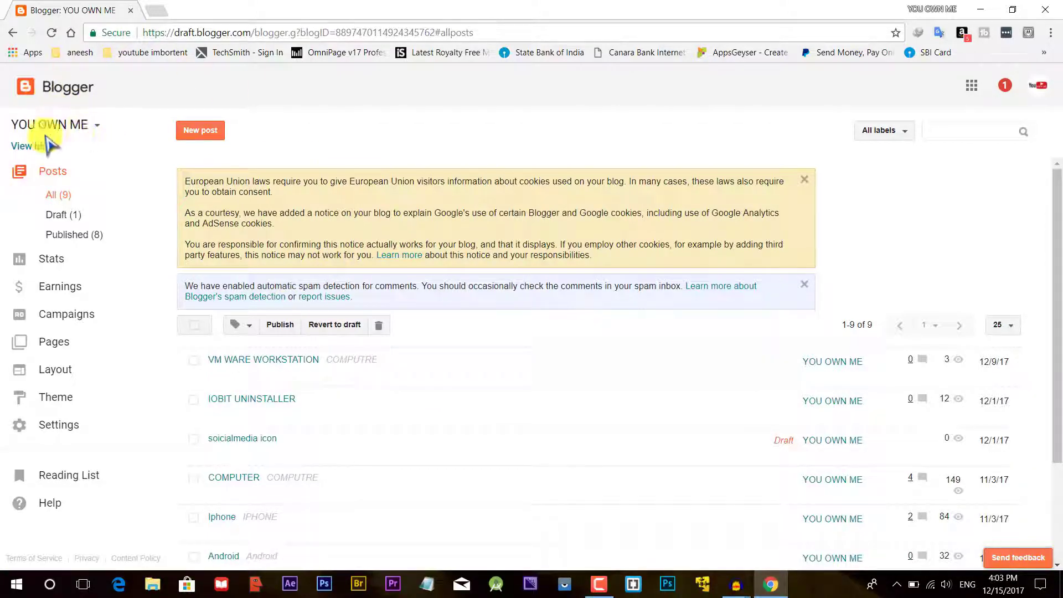
Open the YOU OWN ME blog and look through its posts, sidebar gadgets and social media buttons
{"action": "left_click", "coordinate": [34, 148]}
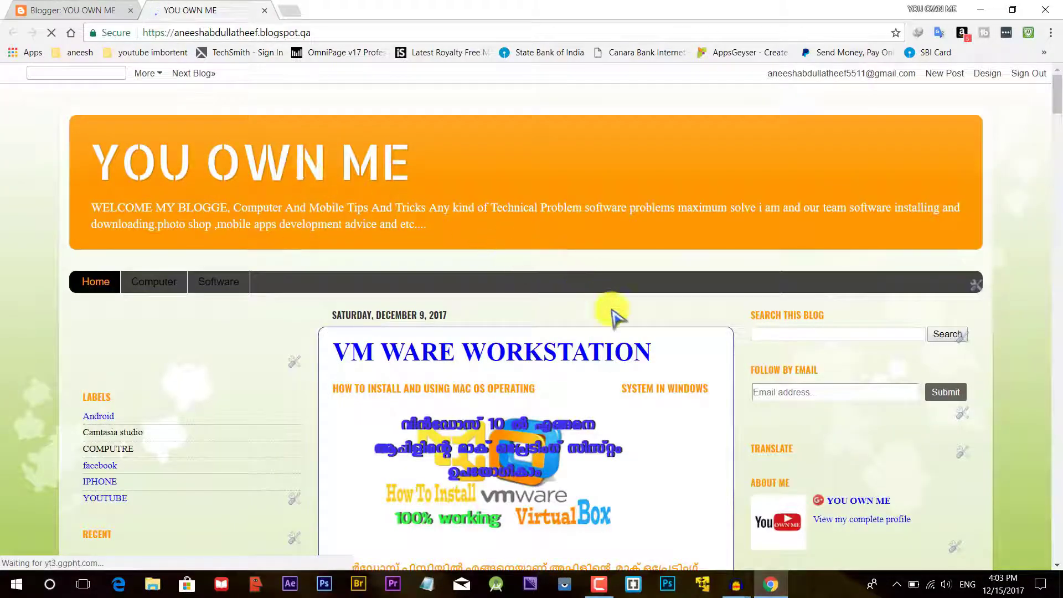
{"action": "scroll", "coordinate": [630, 349], "scroll_direction": "down", "scroll_amount": 3}
{"action": "scroll", "coordinate": [630, 349], "scroll_direction": "up", "scroll_amount": 3}
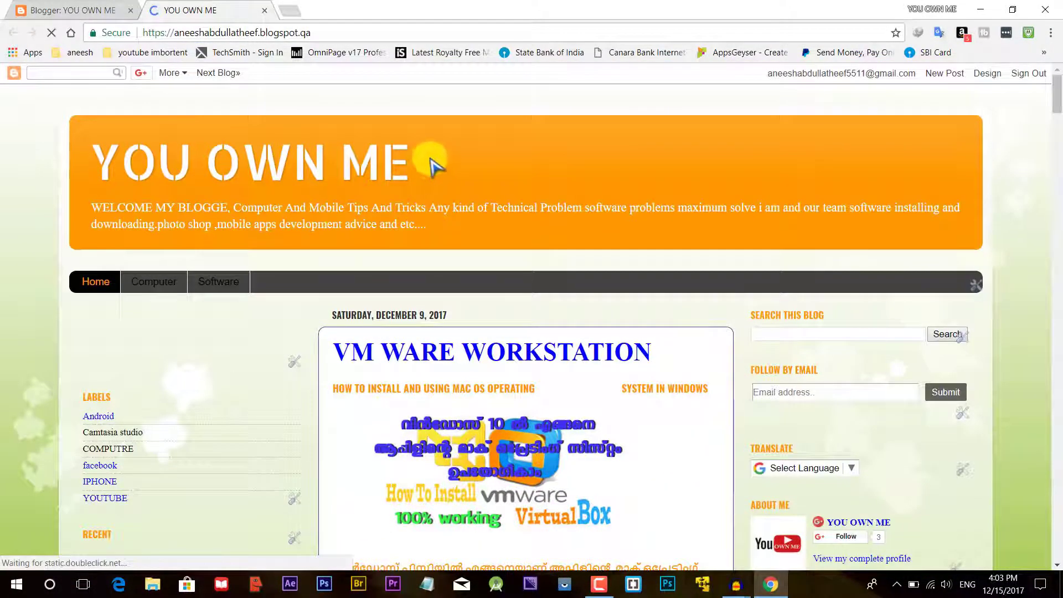
{"action": "scroll", "coordinate": [579, 179], "scroll_direction": "down", "scroll_amount": 4}
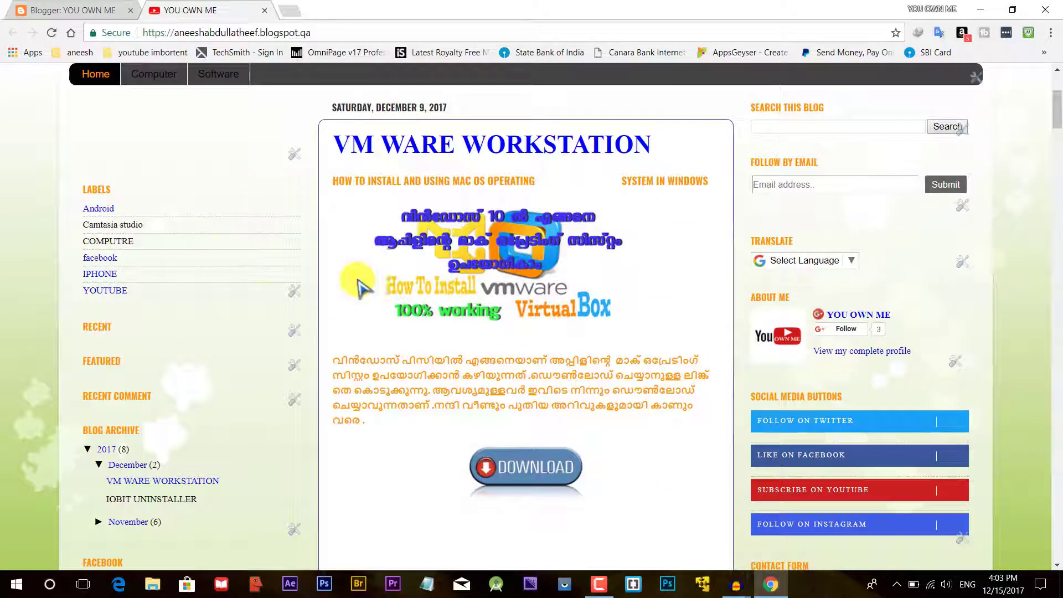
{"action": "scroll", "coordinate": [610, 225], "scroll_direction": "down", "scroll_amount": 5}
{"action": "scroll", "coordinate": [742, 224], "scroll_direction": "down", "scroll_amount": 7}
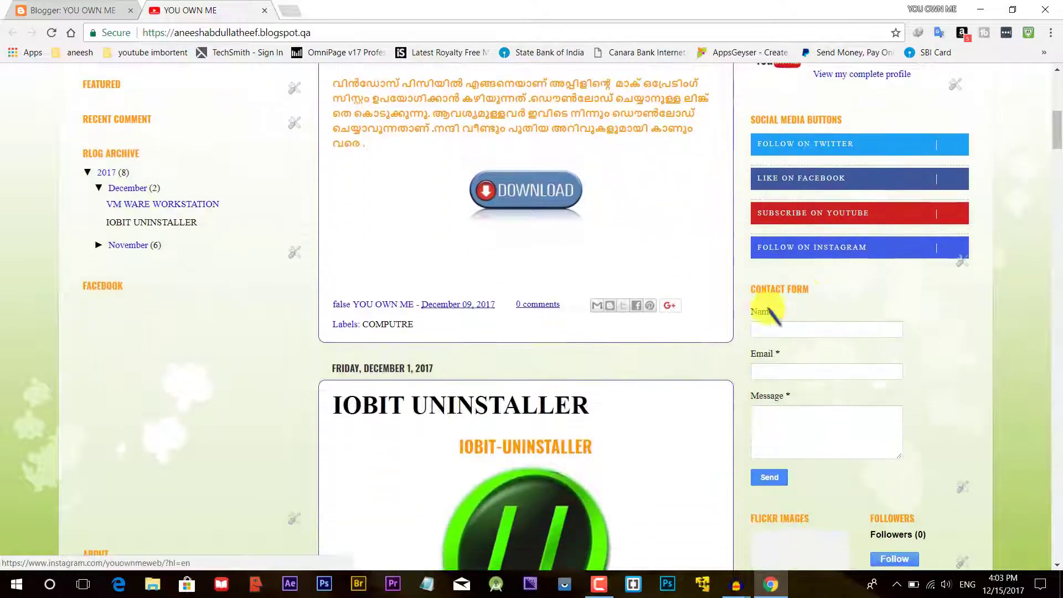
{"action": "scroll", "coordinate": [683, 301], "scroll_direction": "up", "scroll_amount": 4}
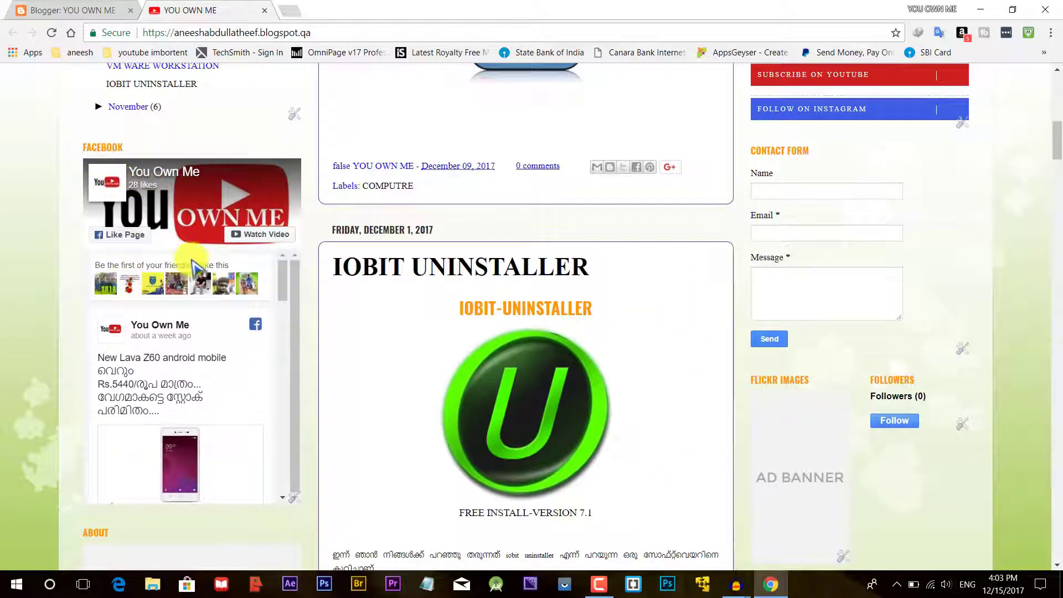
{"action": "scroll", "coordinate": [692, 146], "scroll_direction": "down", "scroll_amount": 4}
{"action": "scroll", "coordinate": [692, 147], "scroll_direction": "up", "scroll_amount": 7}
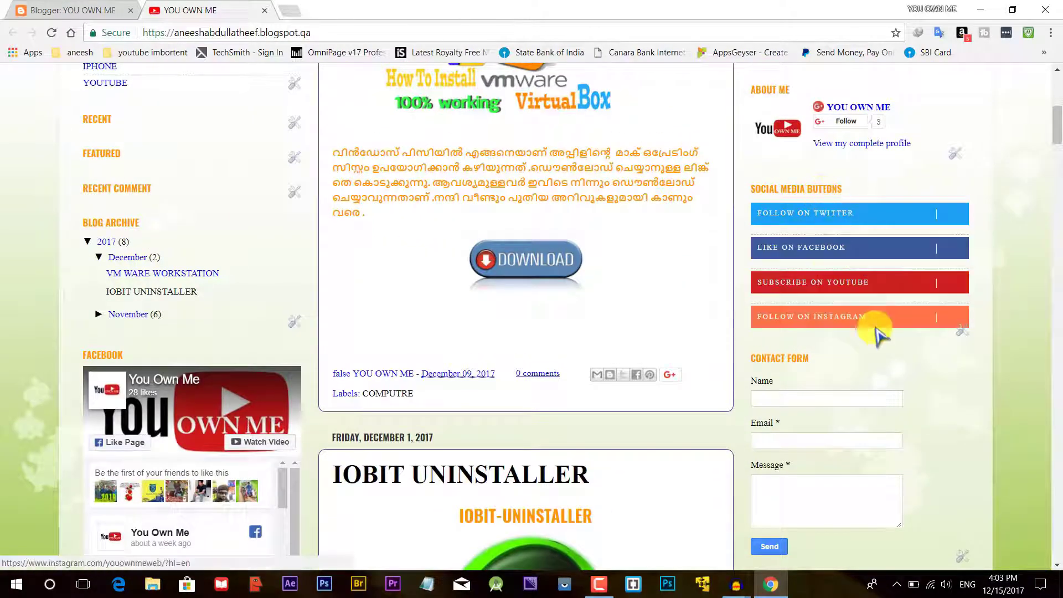
{"action": "scroll", "coordinate": [803, 290], "scroll_direction": "down", "scroll_amount": 7}
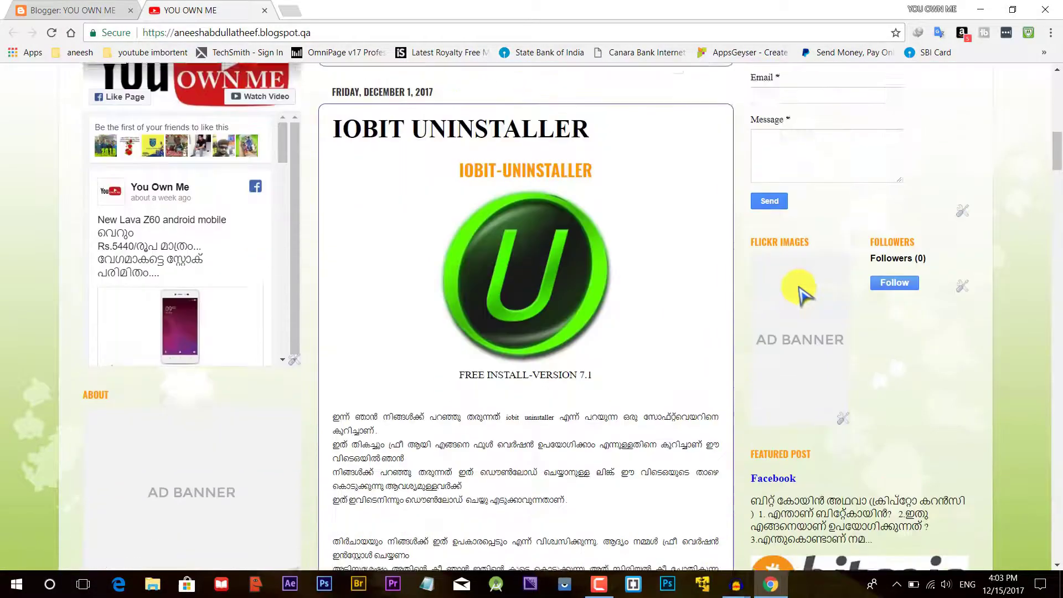
{"action": "scroll", "coordinate": [797, 288], "scroll_direction": "down", "scroll_amount": 11}
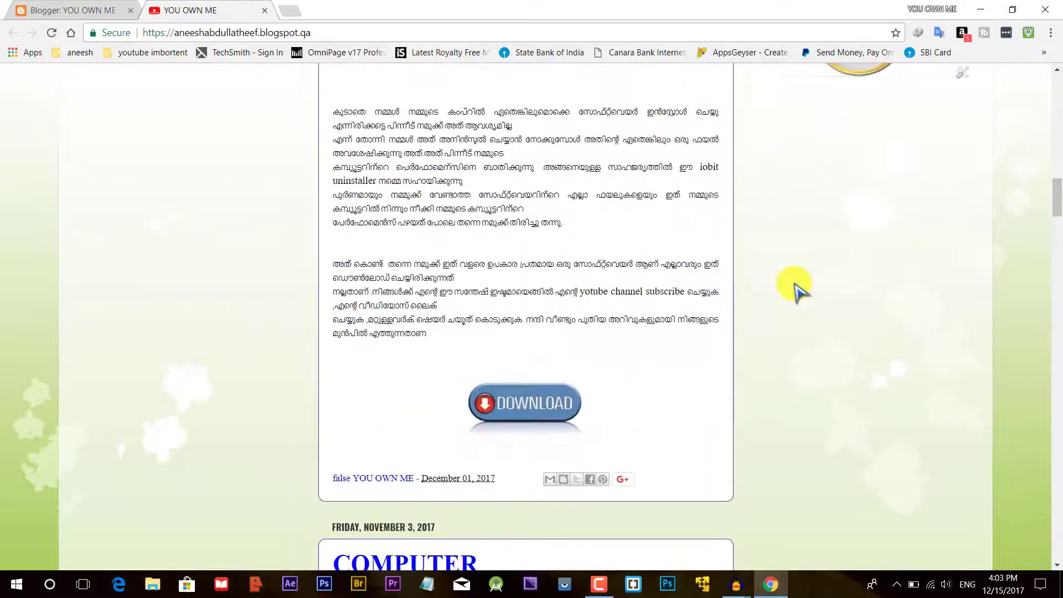
{"action": "scroll", "coordinate": [796, 285], "scroll_direction": "up", "scroll_amount": 2}
{"action": "scroll", "coordinate": [797, 288], "scroll_direction": "up", "scroll_amount": 10}
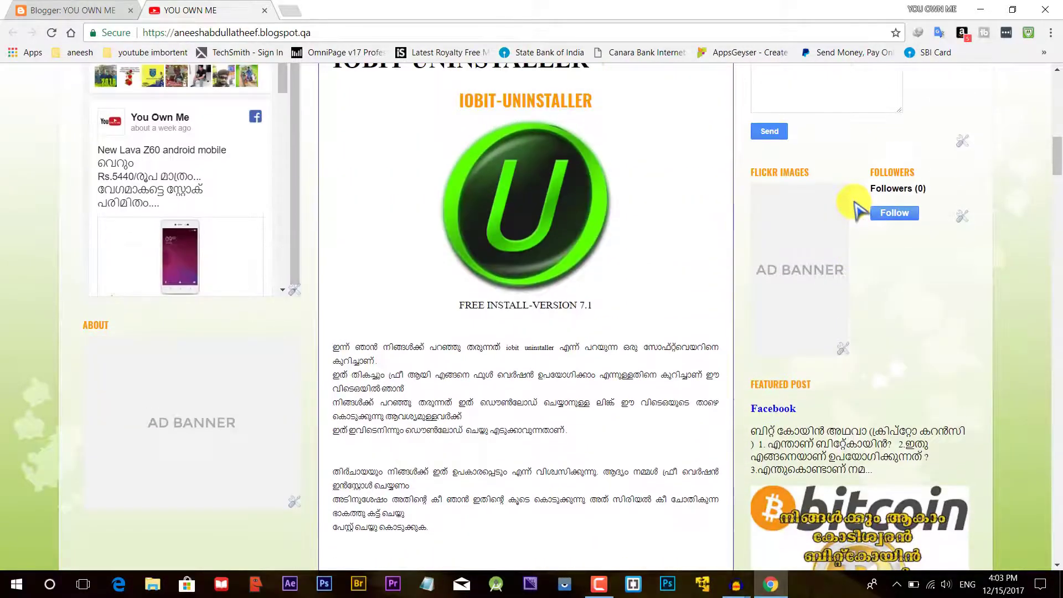
{"action": "scroll", "coordinate": [380, 274], "scroll_direction": "down", "scroll_amount": 10}
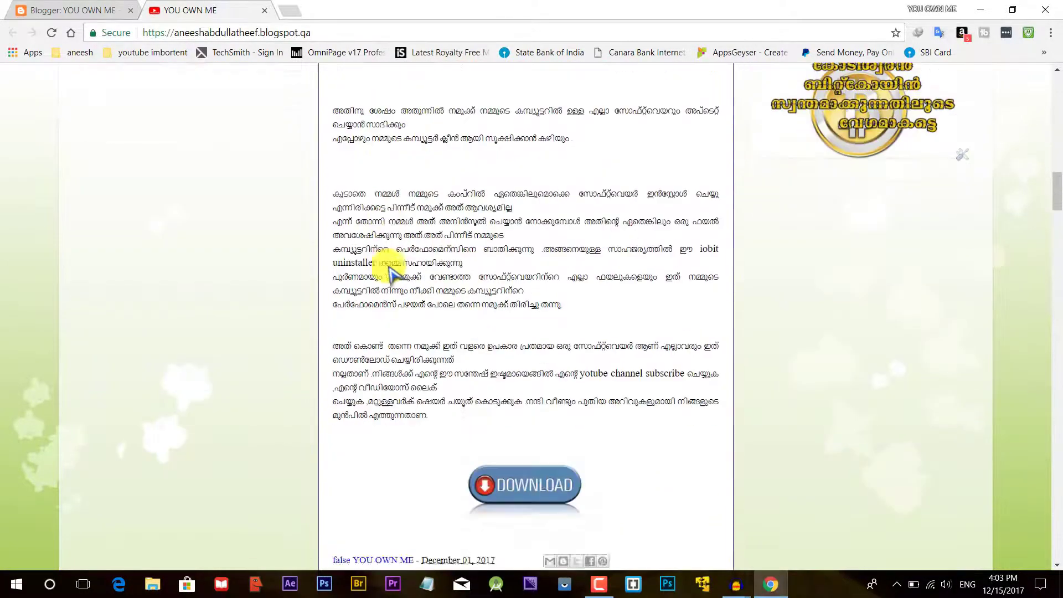
{"action": "scroll", "coordinate": [389, 269], "scroll_direction": "down", "scroll_amount": 10}
{"action": "scroll", "coordinate": [390, 266], "scroll_direction": "up", "scroll_amount": 12}
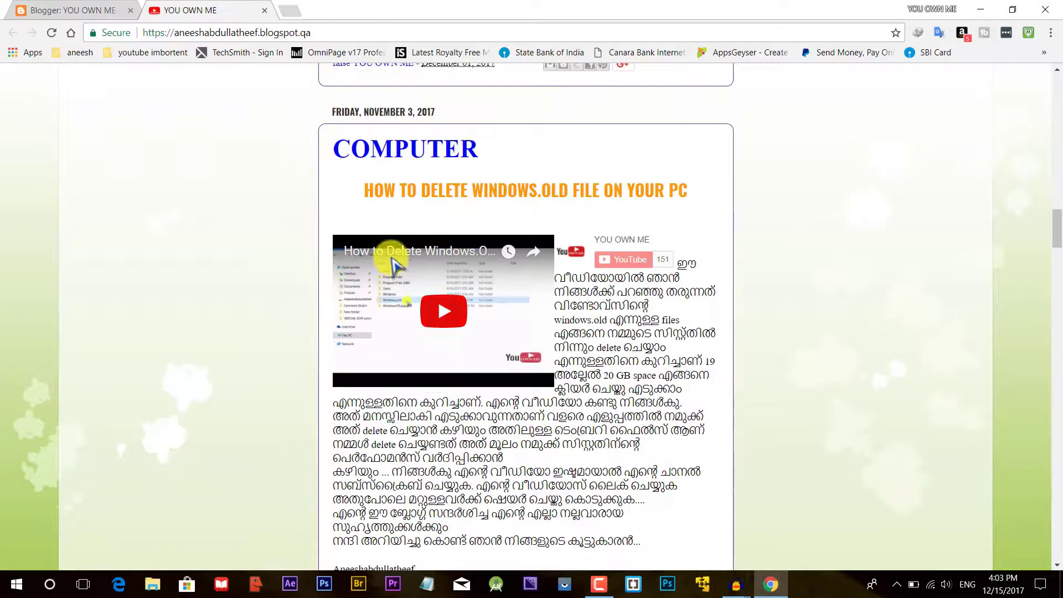
{"action": "scroll", "coordinate": [398, 254], "scroll_direction": "up", "scroll_amount": 15}
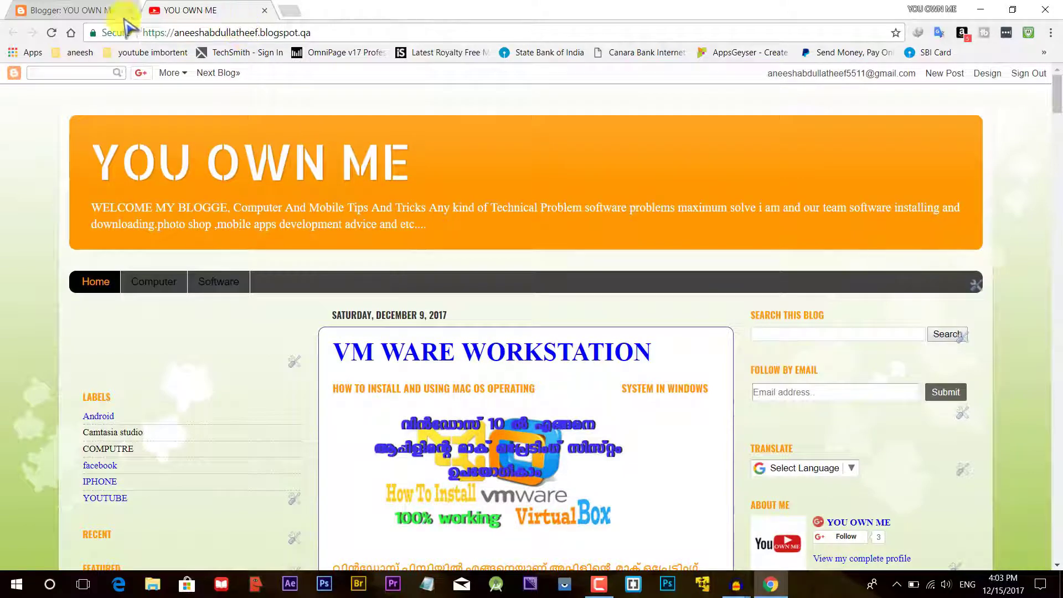
Start a new blog from the Blogger dashboard, entering the owner's first name as title and YOUOWNMETUTORIALS.blogspot.com as address
{"action": "left_click", "coordinate": [91, 13]}
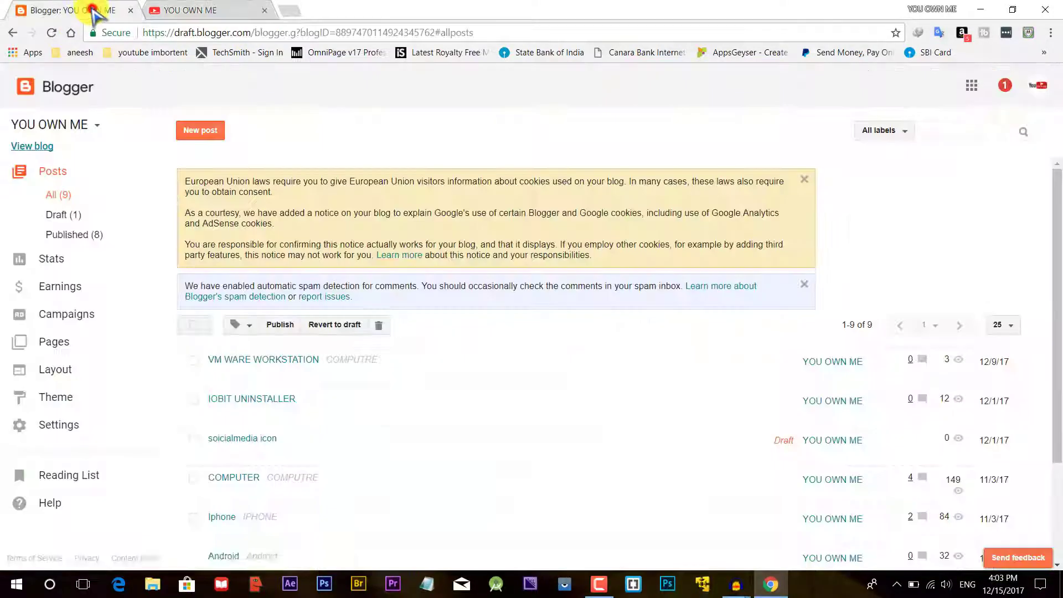
{"action": "left_click", "coordinate": [96, 126]}
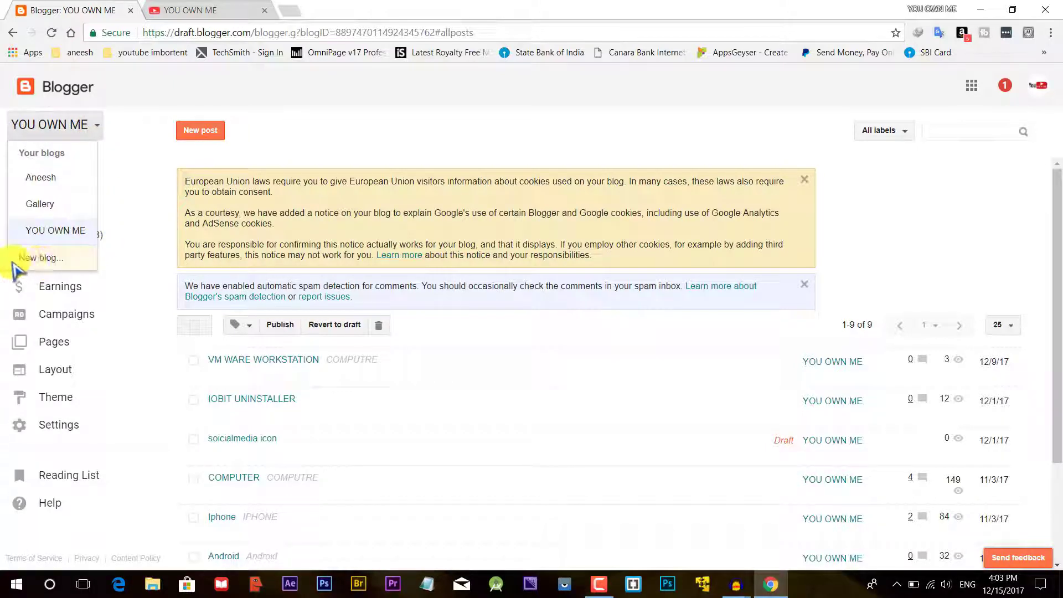
{"action": "left_click", "coordinate": [38, 258]}
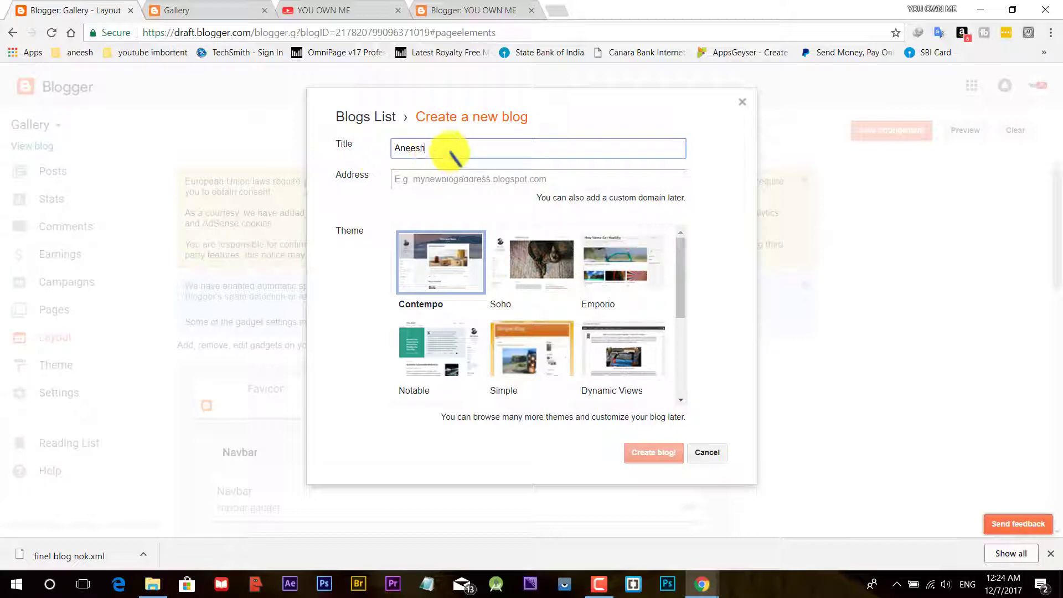
{"action": "left_click", "coordinate": [398, 180]}
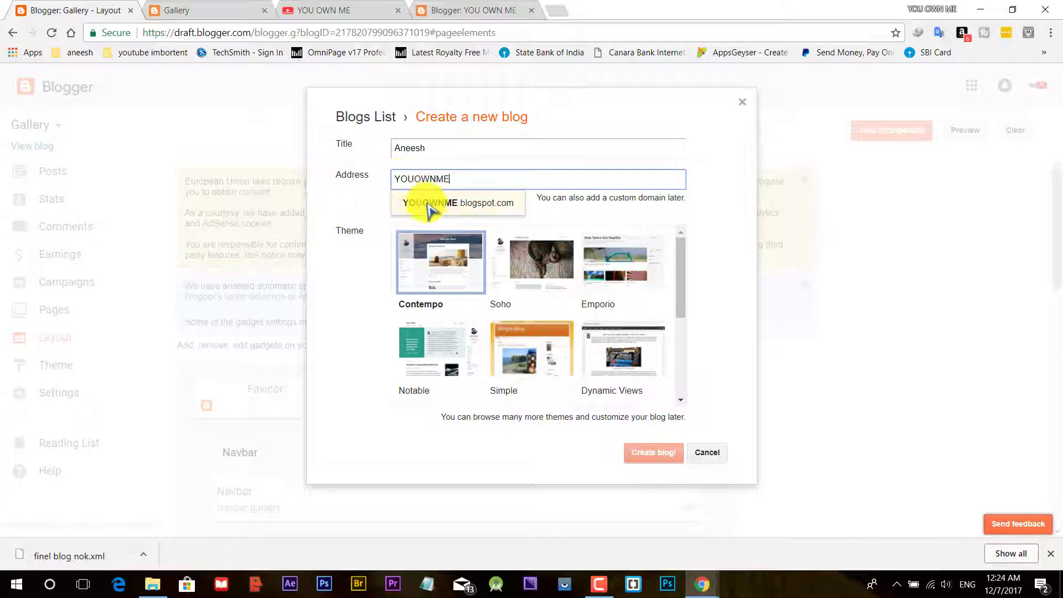
{"action": "left_click", "coordinate": [472, 207]}
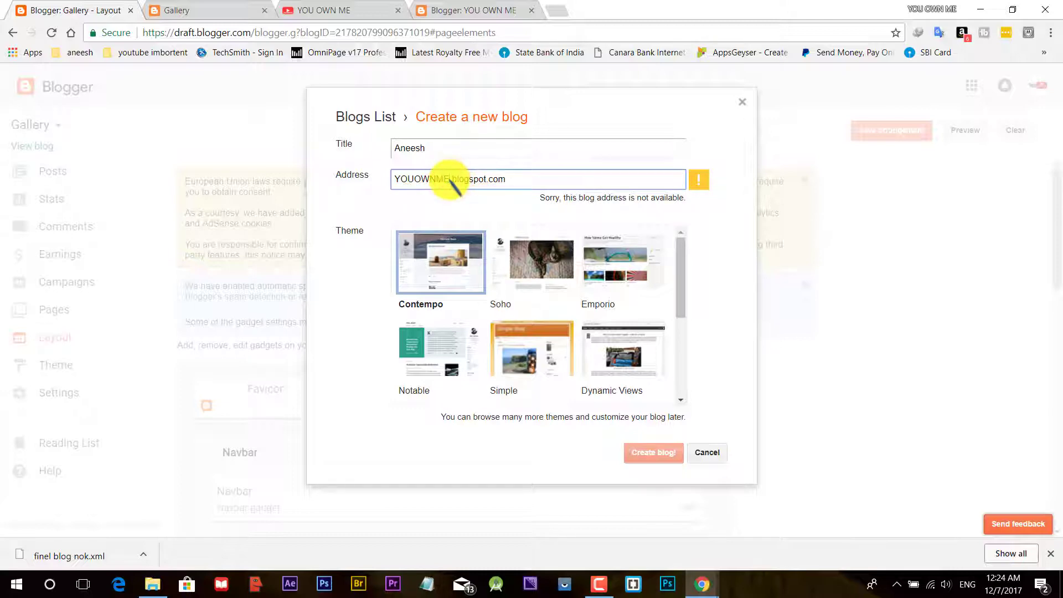
{"action": "type", "text": "UTORIALS"}
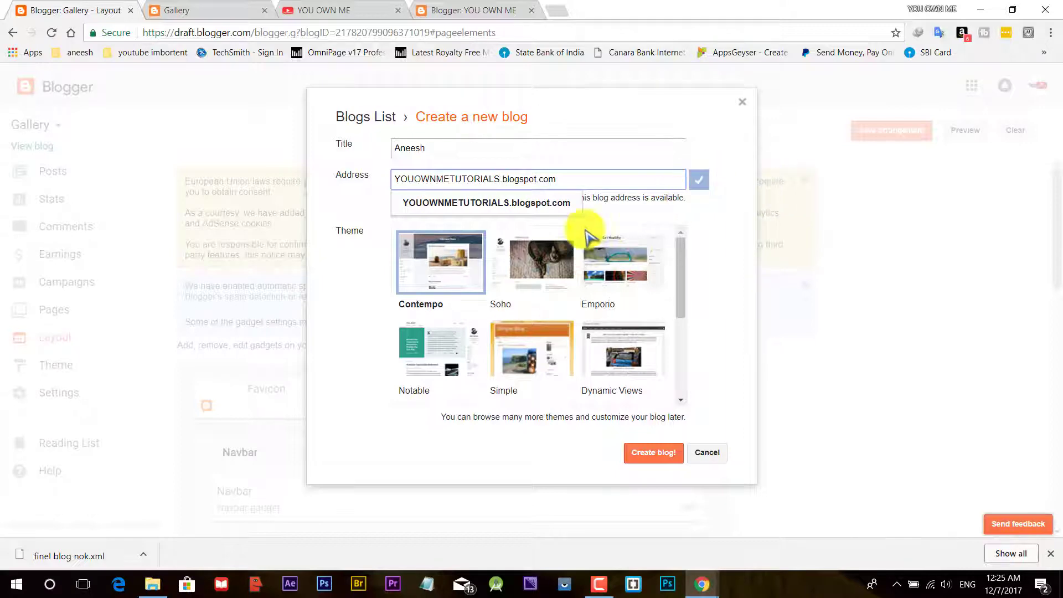
{"action": "left_click", "coordinate": [487, 203]}
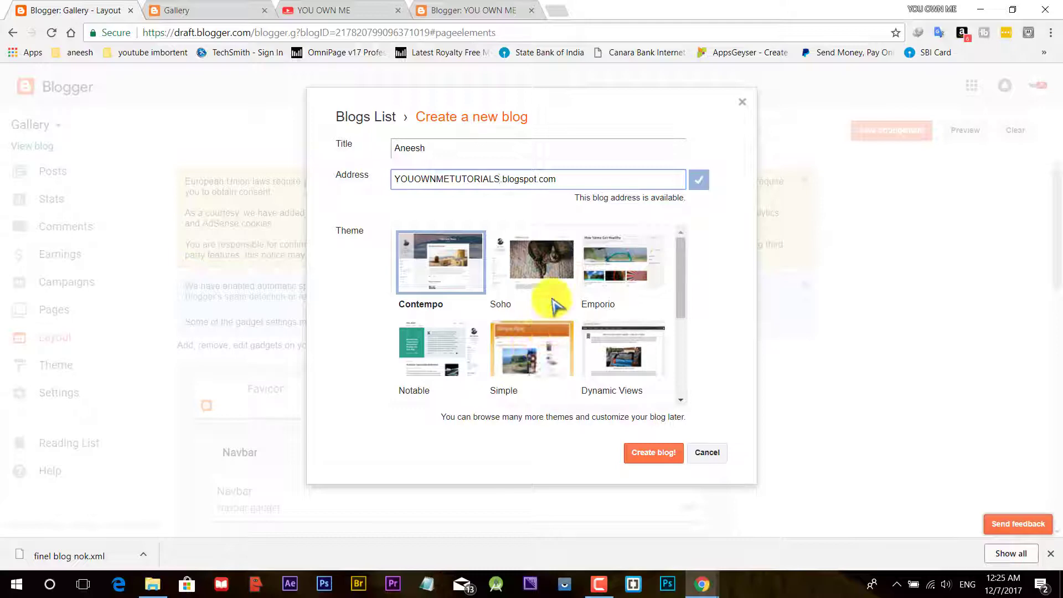
Choose the Simple theme for the new blog and create it
{"action": "scroll", "coordinate": [553, 302], "scroll_direction": "down", "scroll_amount": 3}
{"action": "scroll", "coordinate": [552, 301], "scroll_direction": "up", "scroll_amount": 3}
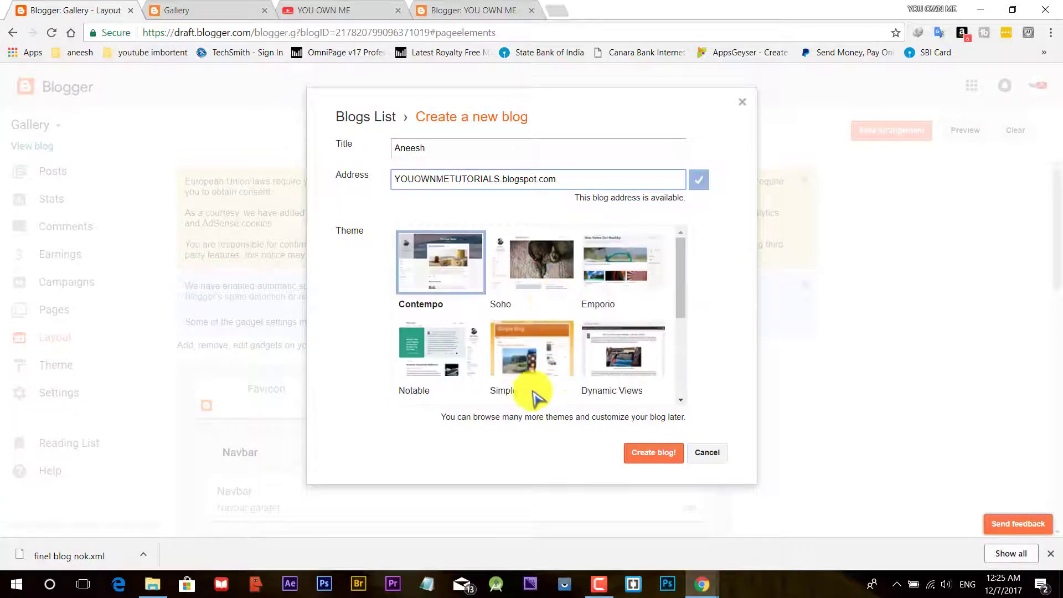
{"action": "scroll", "coordinate": [549, 355], "scroll_direction": "down", "scroll_amount": 1}
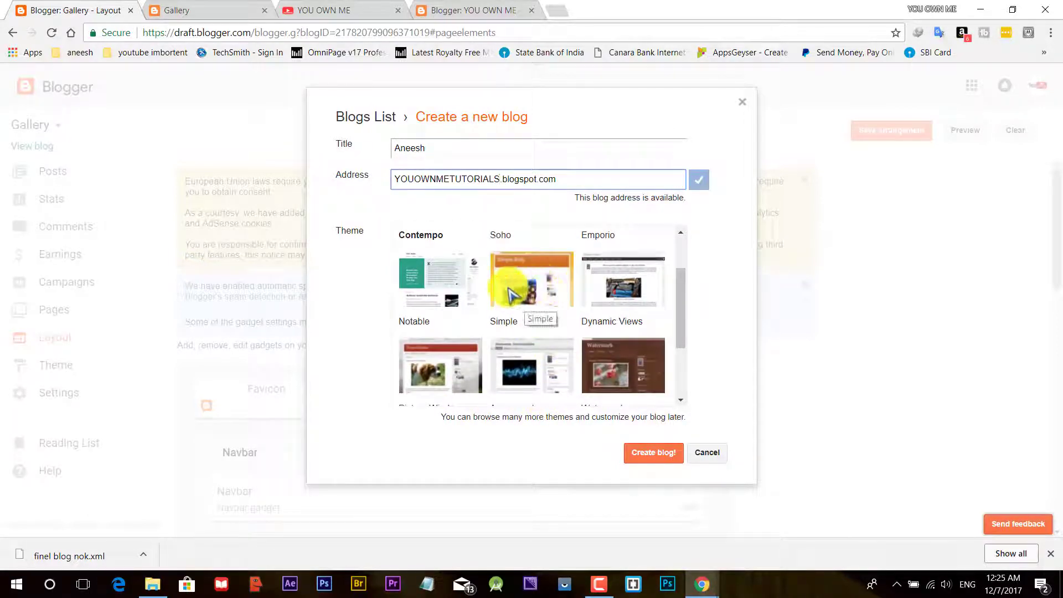
{"action": "left_click", "coordinate": [526, 291]}
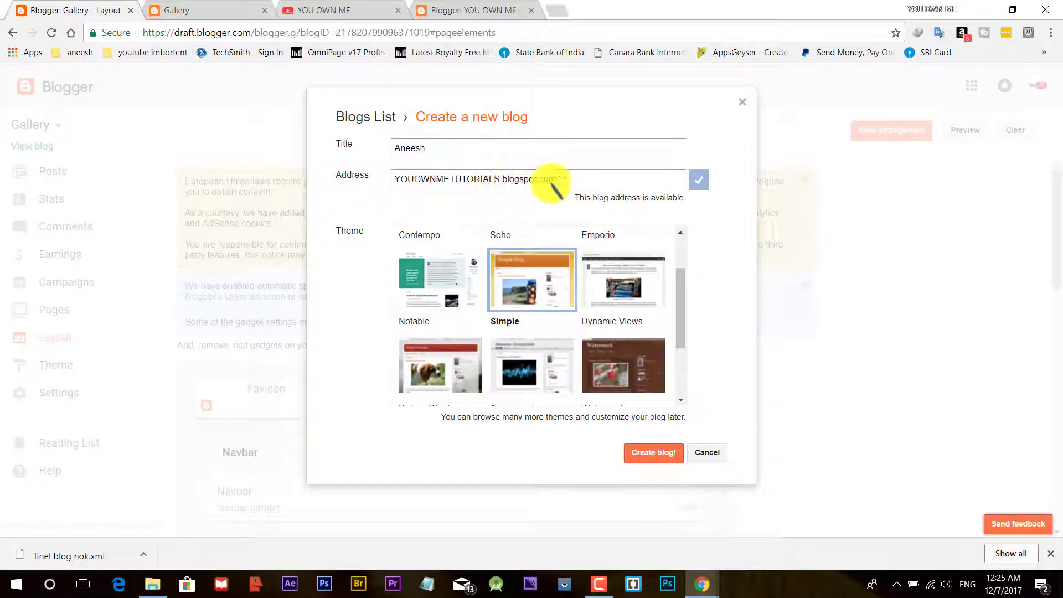
{"action": "left_click", "coordinate": [658, 454]}
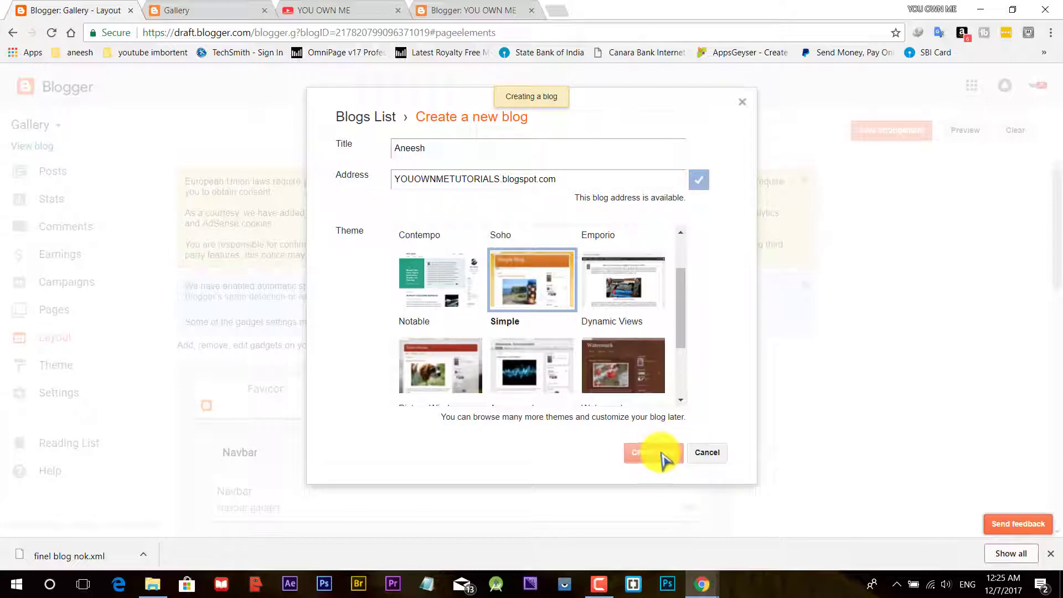
Reopen Blogger through the Google home page's list of apps and view the newly created blog
{"action": "left_click", "coordinate": [71, 33]}
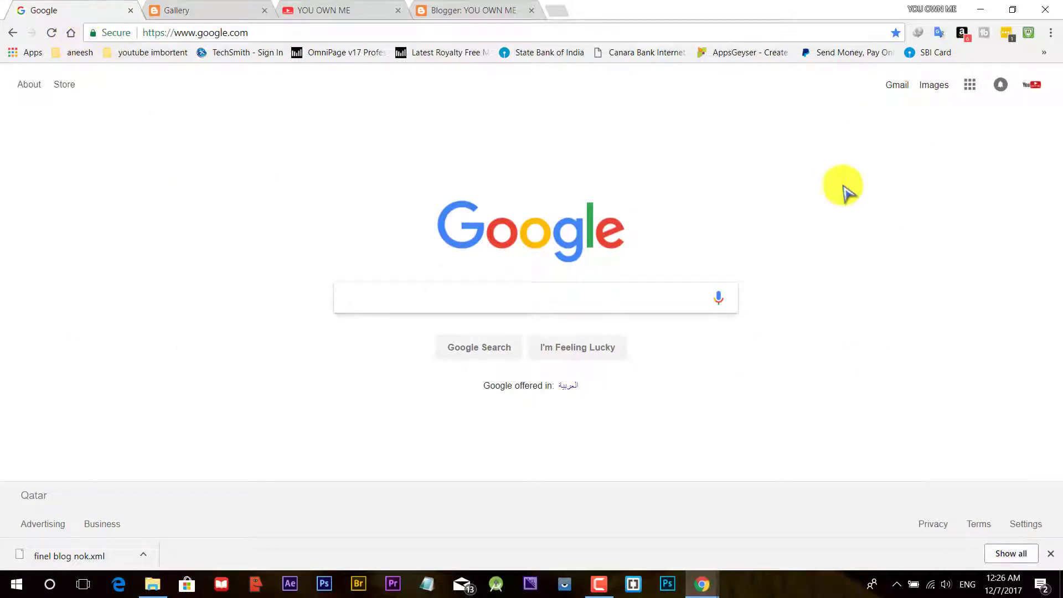
{"action": "left_click", "coordinate": [971, 93]}
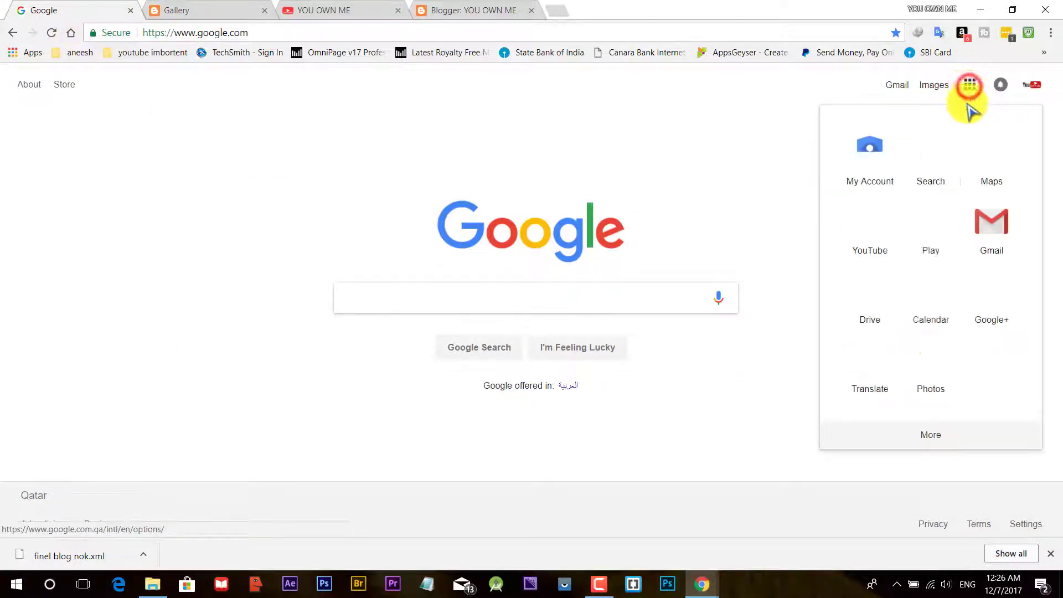
{"action": "left_click", "coordinate": [937, 435]}
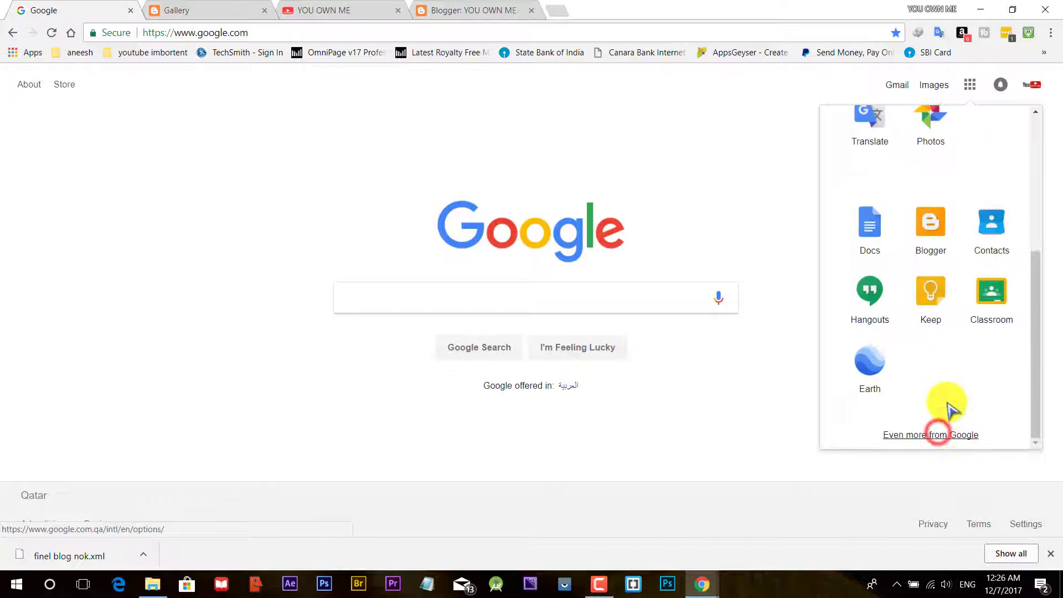
{"action": "left_click", "coordinate": [934, 236]}
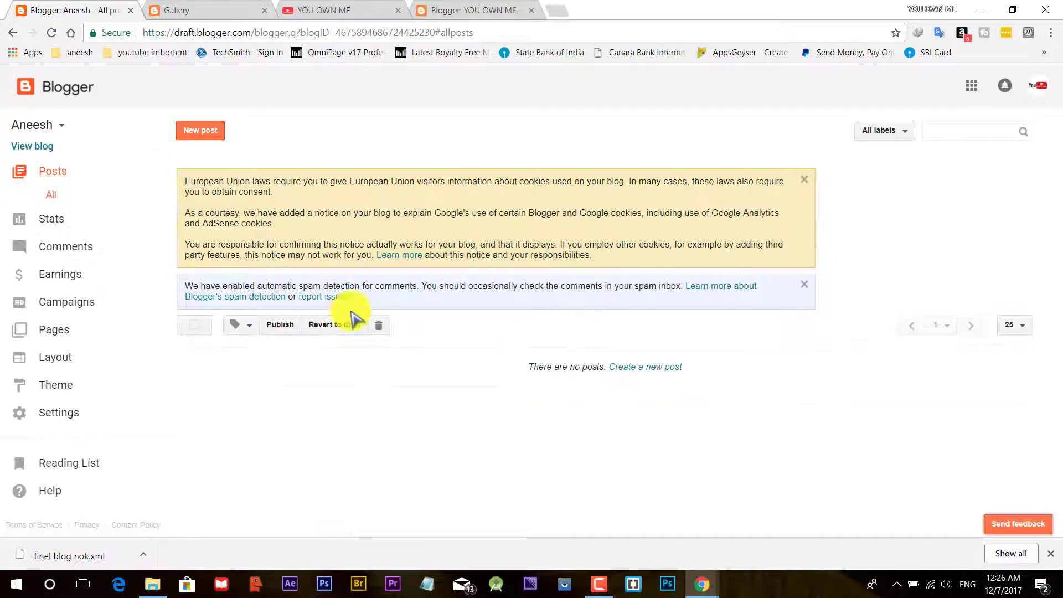
{"action": "left_click", "coordinate": [33, 147]}
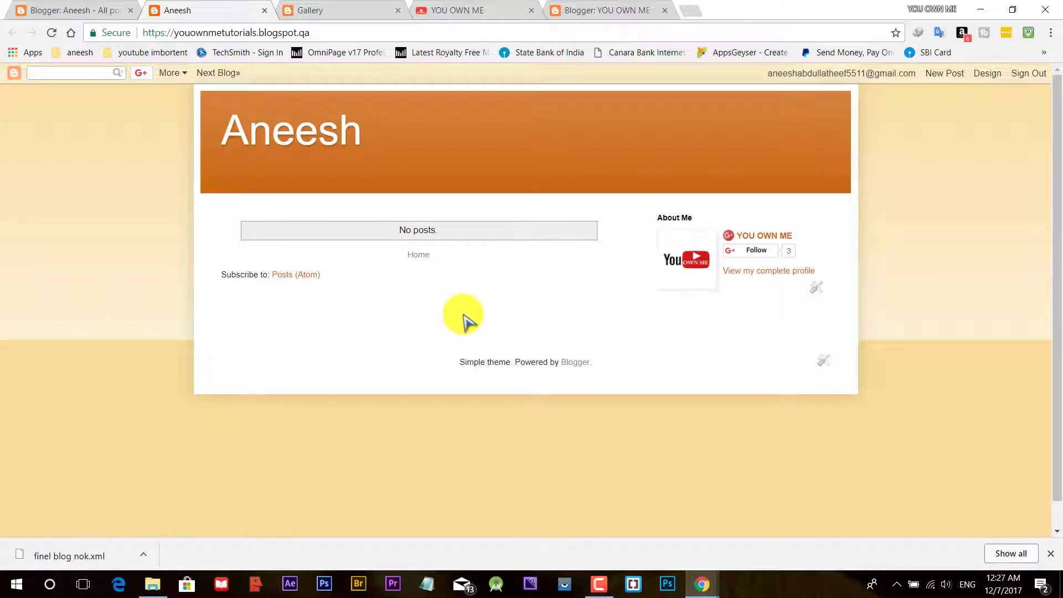
Publish a new post titled COMING SOON on the new blog, declining to share it on Google+
{"action": "left_click", "coordinate": [76, 11]}
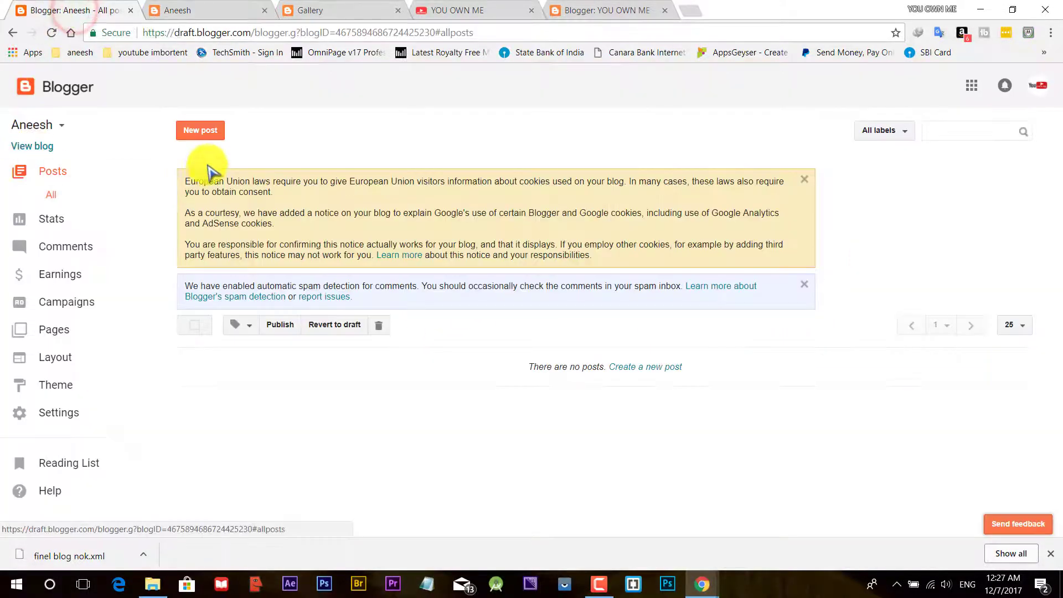
{"action": "left_click", "coordinate": [202, 132]}
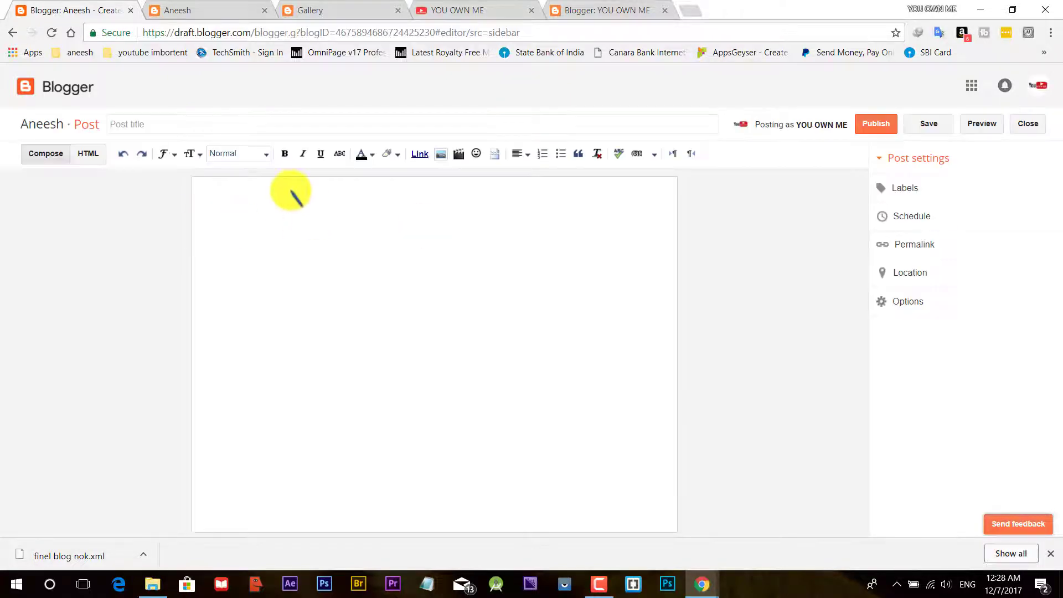
{"action": "left_click", "coordinate": [118, 127]}
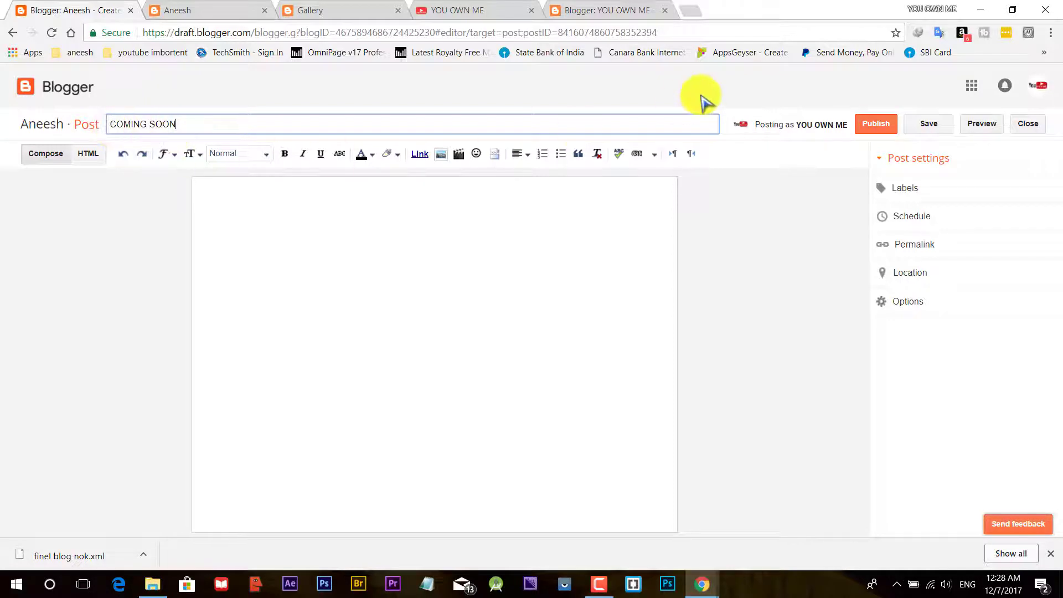
{"action": "left_click", "coordinate": [873, 127]}
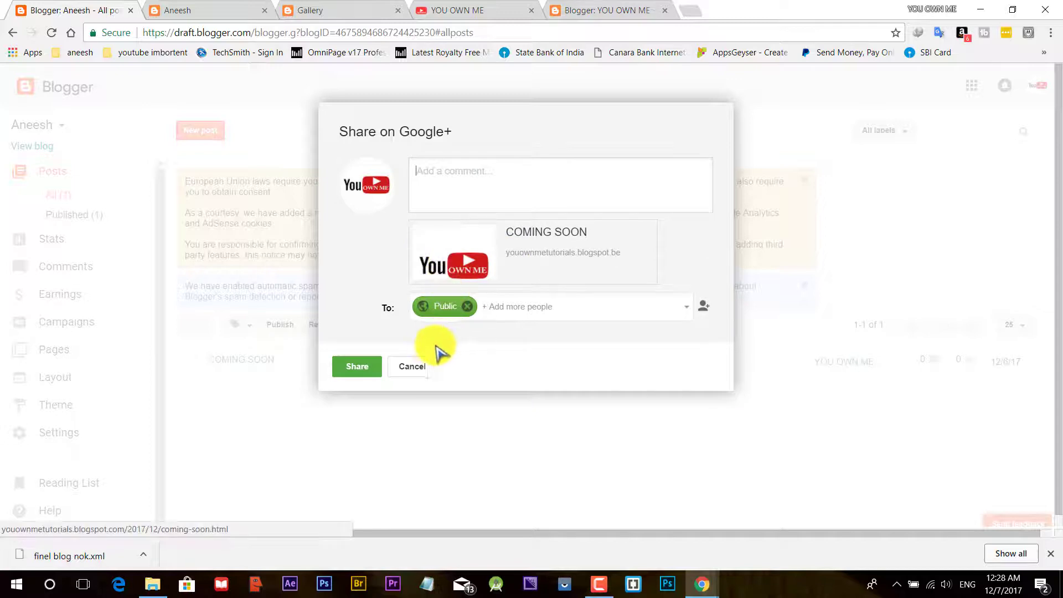
{"action": "left_click", "coordinate": [413, 366]}
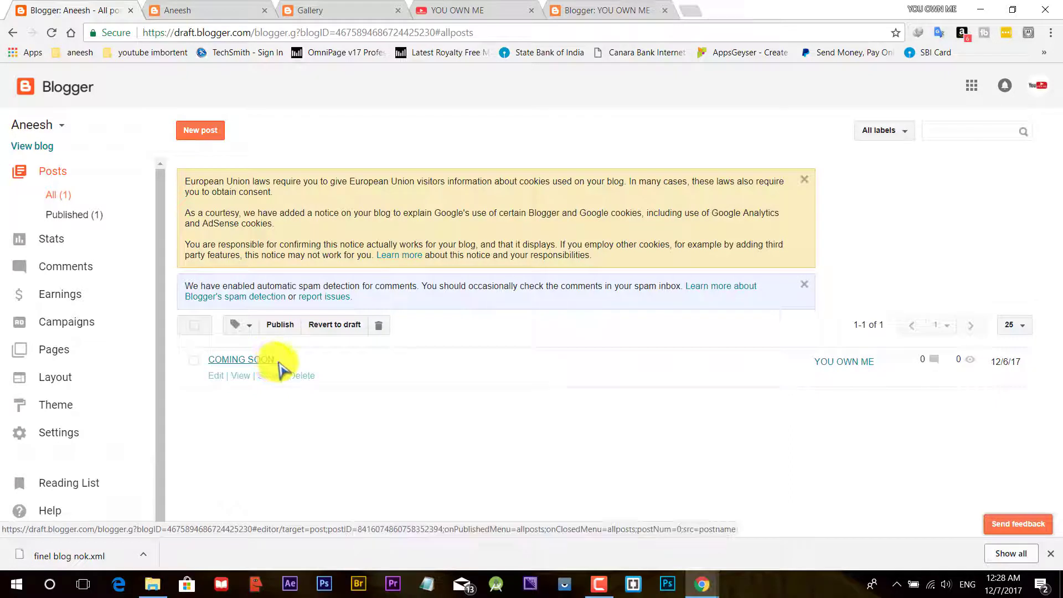
Reload the new blog's public page to check the published post
{"action": "left_click", "coordinate": [208, 13]}
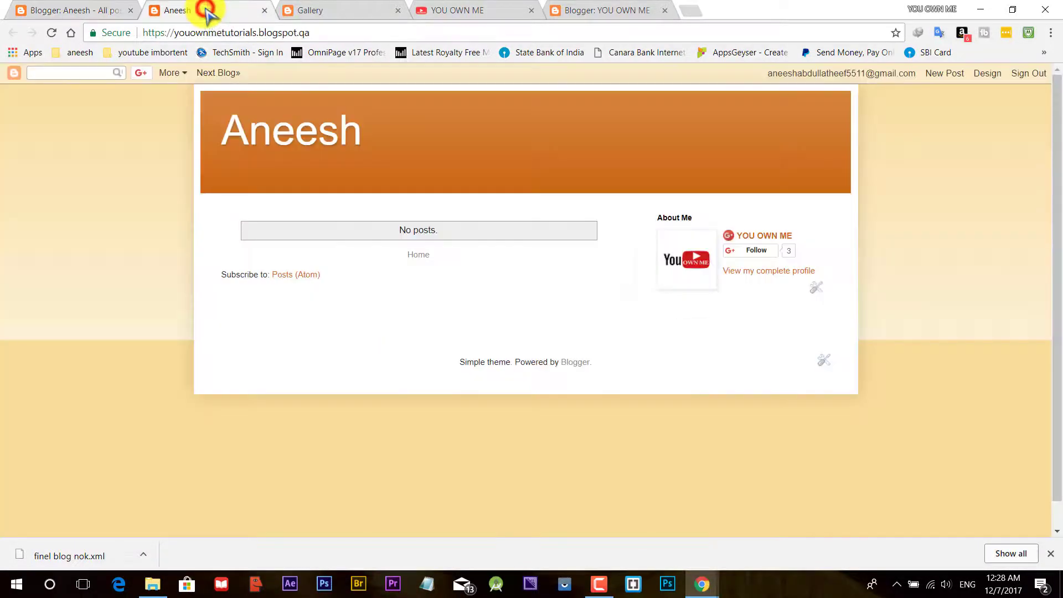
{"action": "left_click", "coordinate": [52, 34]}
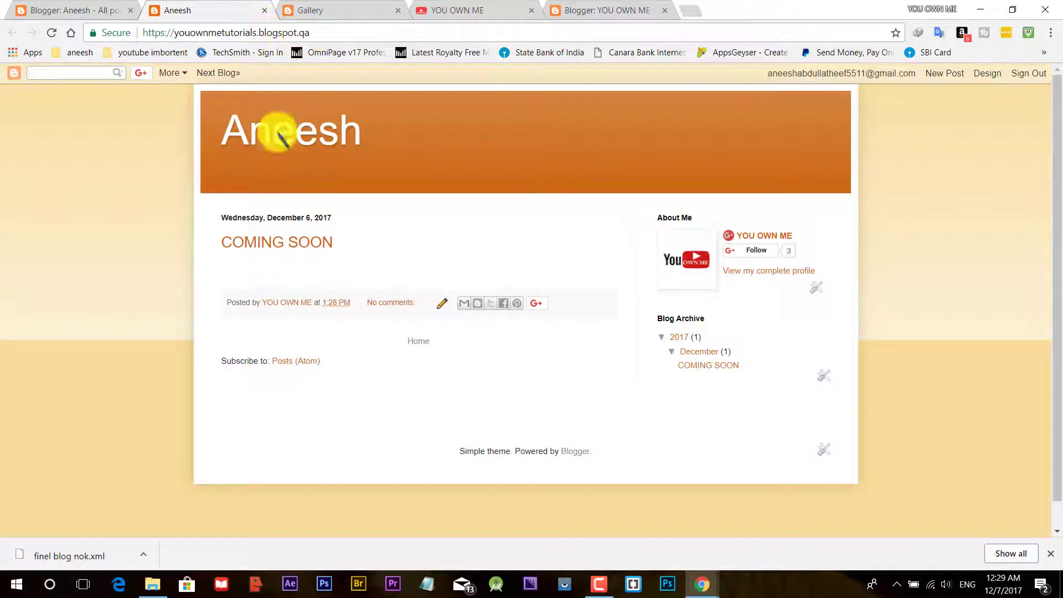
Check the Blog Archive gadget's settings from the live blog and close them without saving
{"action": "left_click", "coordinate": [279, 247]}
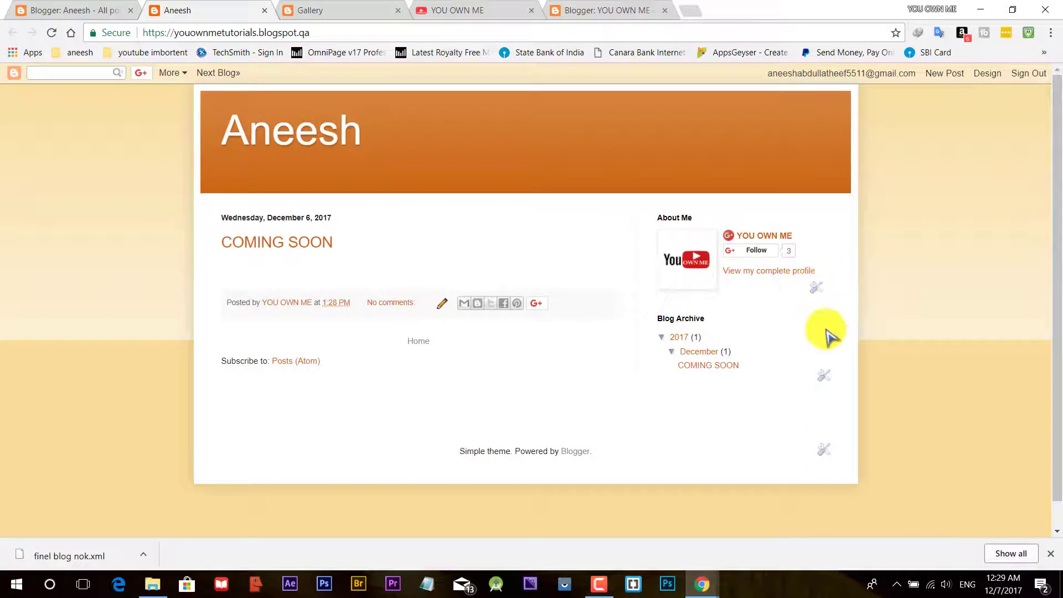
{"action": "left_click", "coordinate": [824, 378]}
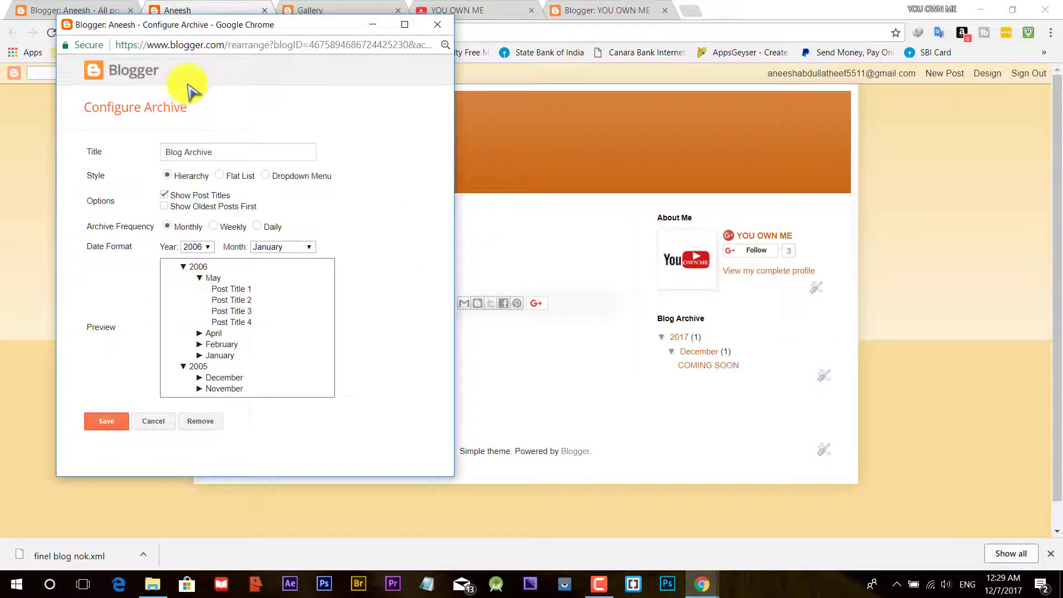
{"action": "left_click", "coordinate": [441, 25]}
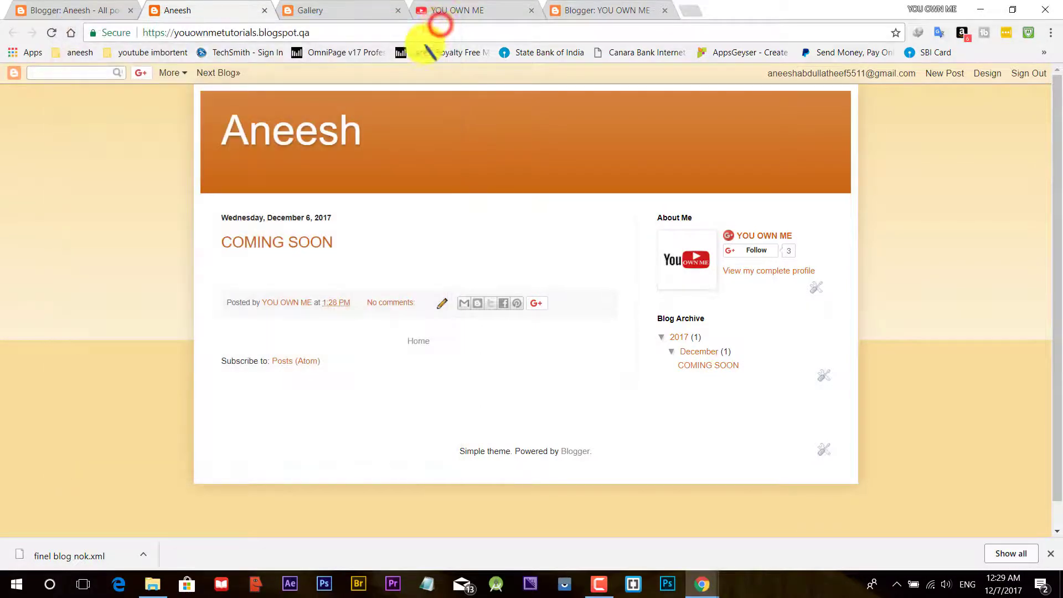
Return to the Blogger dashboard and examine the gadget sections in the blog's Layout
{"action": "left_click", "coordinate": [65, 10]}
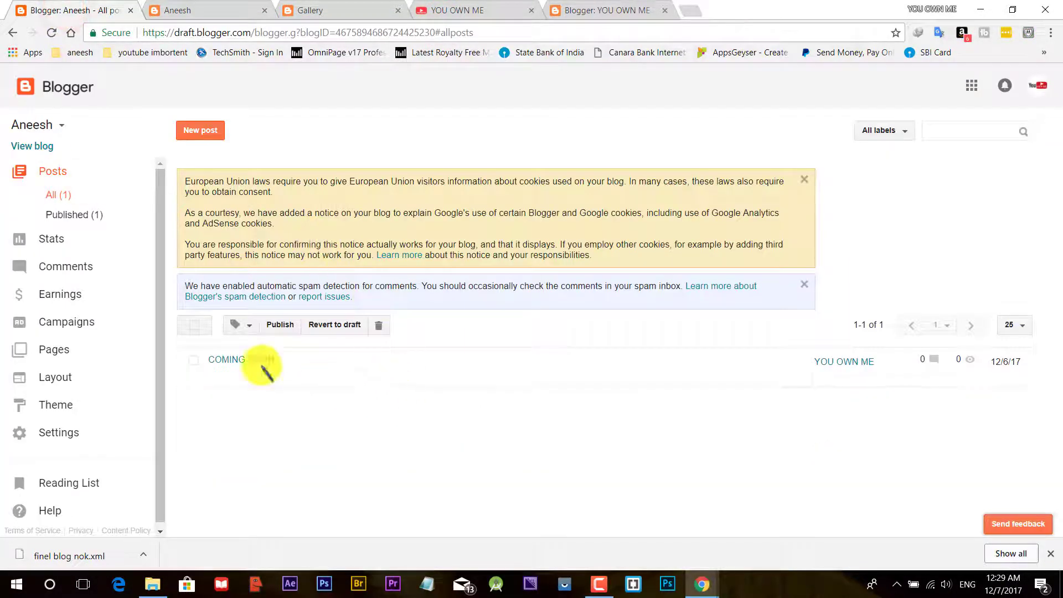
{"action": "left_click", "coordinate": [65, 381]}
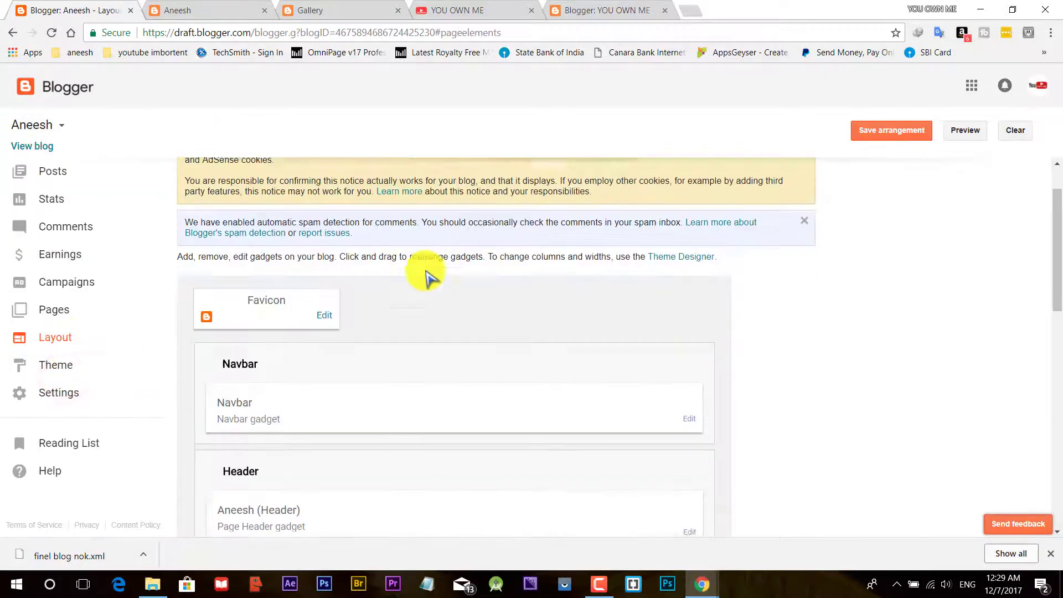
{"action": "scroll", "coordinate": [426, 274], "scroll_direction": "down", "scroll_amount": 4}
{"action": "scroll", "coordinate": [427, 275], "scroll_direction": "down", "scroll_amount": 10}
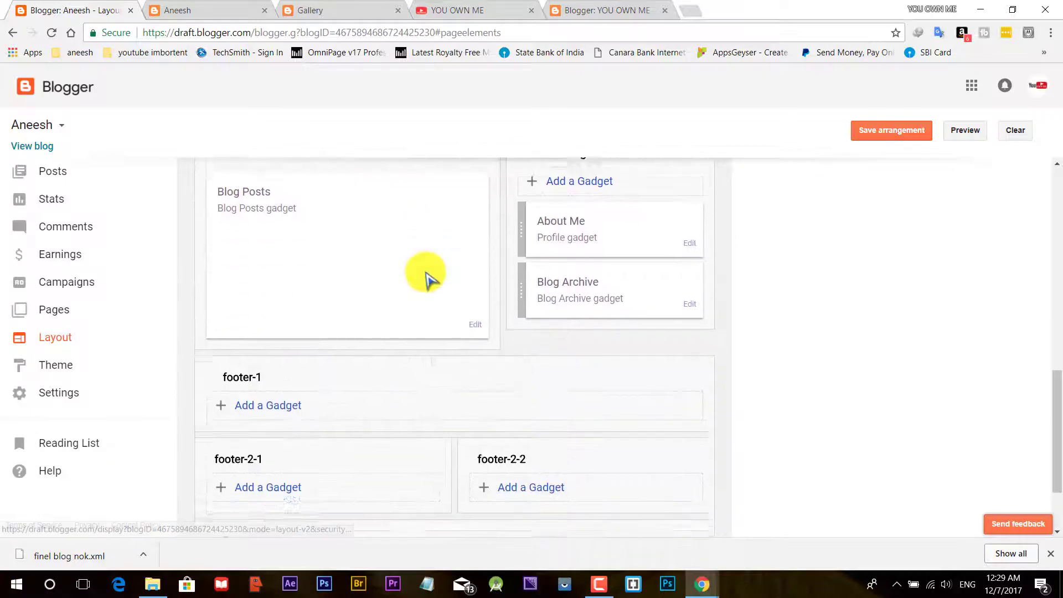
{"action": "scroll", "coordinate": [427, 274], "scroll_direction": "up", "scroll_amount": 6}
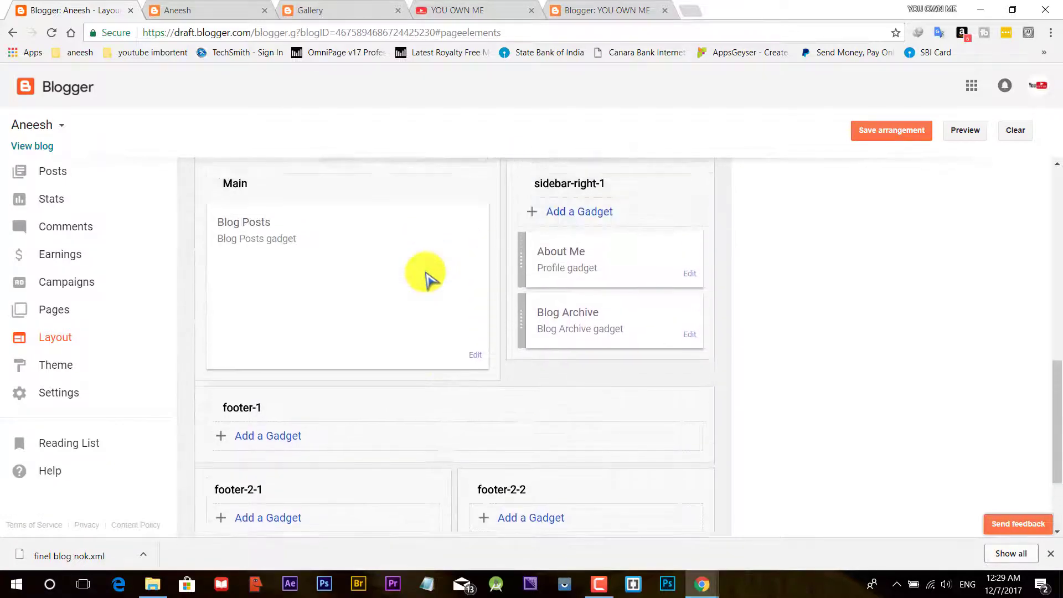
{"action": "scroll", "coordinate": [427, 275], "scroll_direction": "down", "scroll_amount": 3}
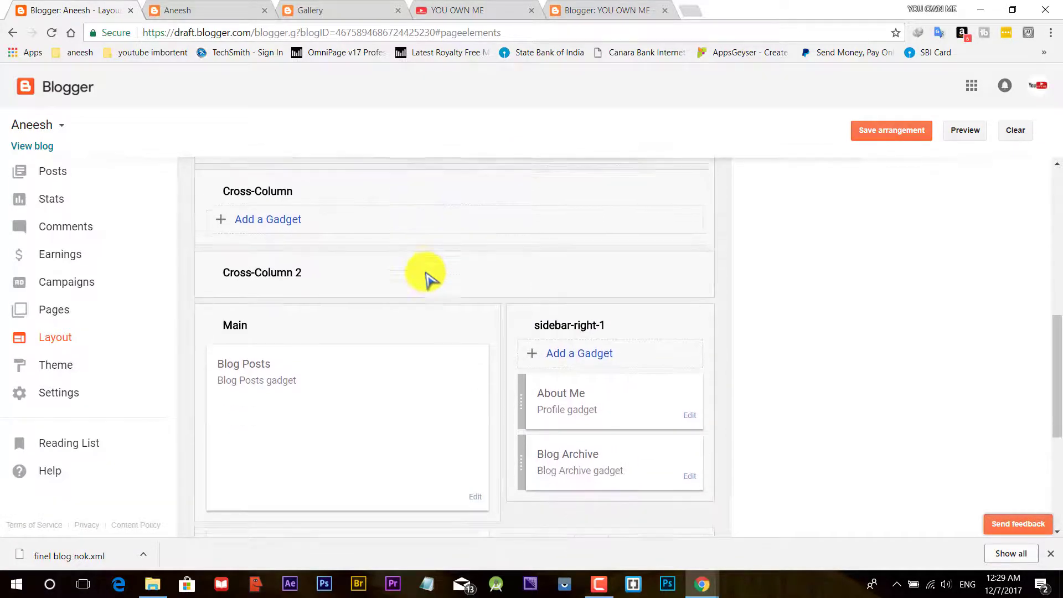
Open the blog's current theme for customizing in the Theme Designer and look over its preview
{"action": "left_click", "coordinate": [52, 370]}
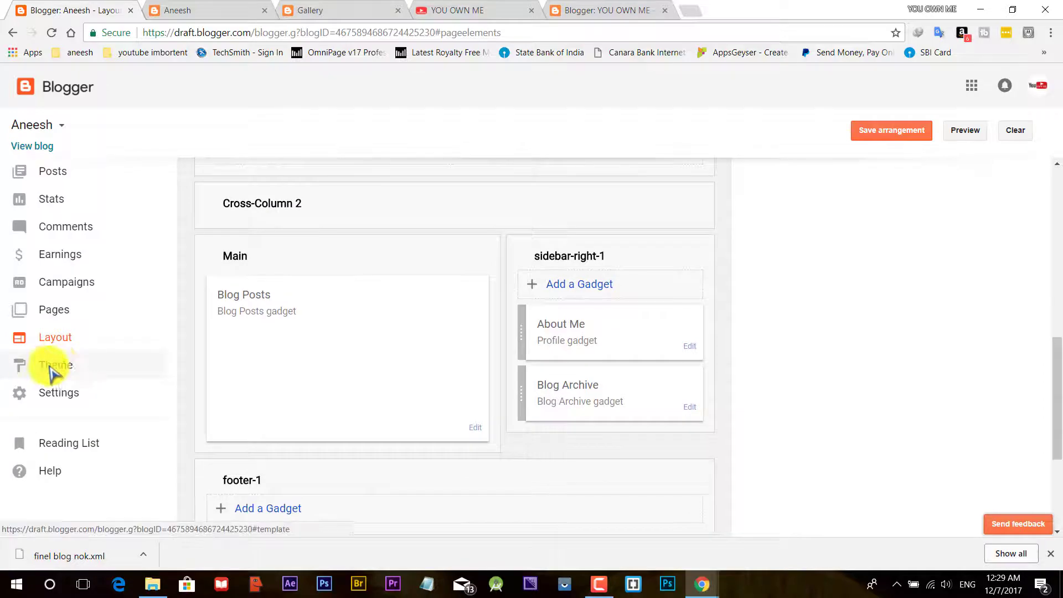
{"action": "left_click", "coordinate": [53, 370]}
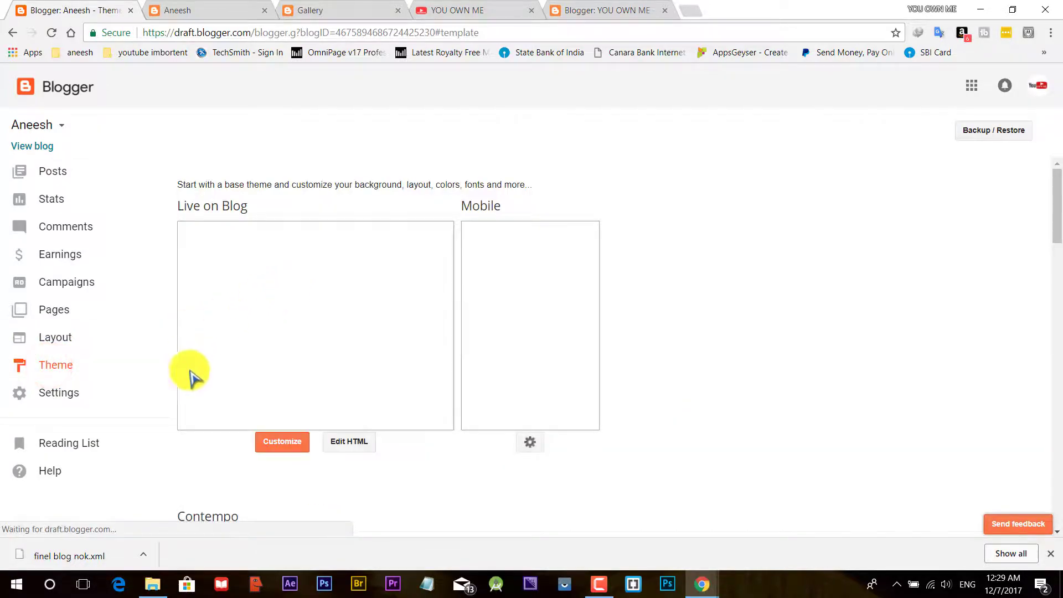
{"action": "scroll", "coordinate": [415, 341], "scroll_direction": "down", "scroll_amount": 4}
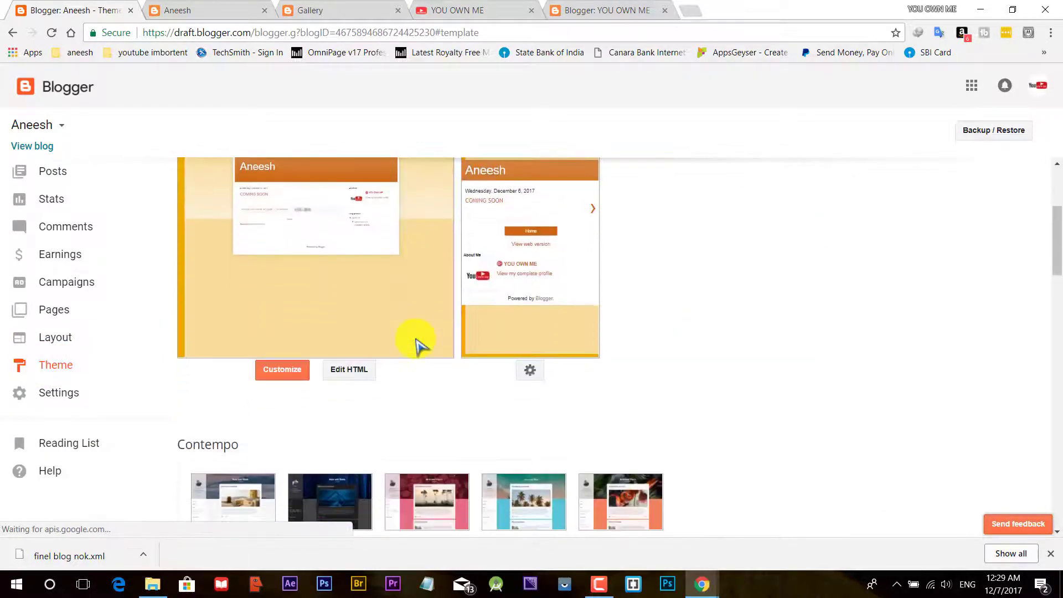
{"action": "left_click", "coordinate": [283, 371]}
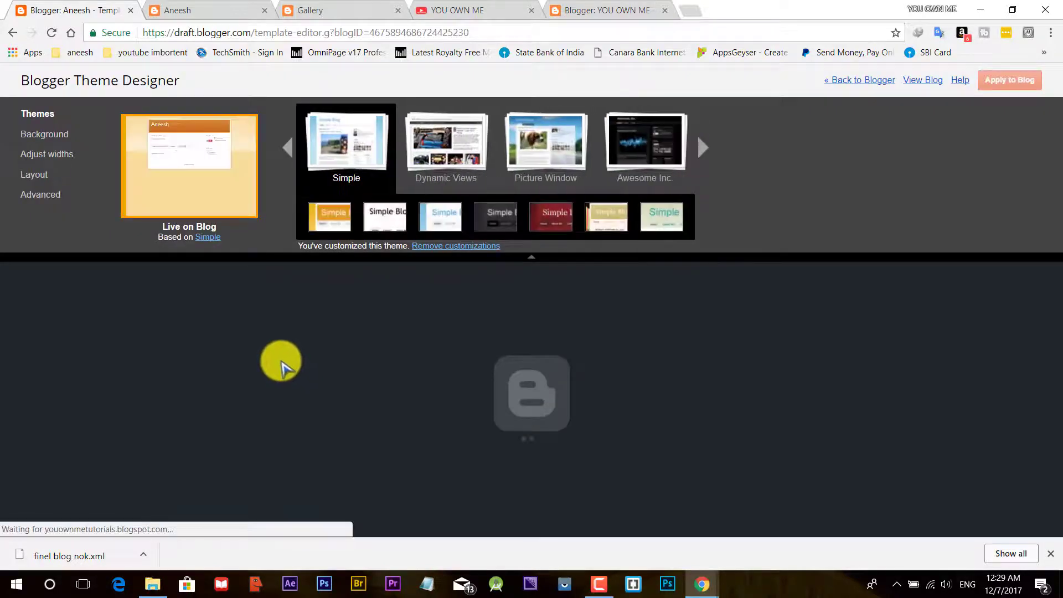
{"action": "scroll", "coordinate": [624, 392], "scroll_direction": "down", "scroll_amount": 3}
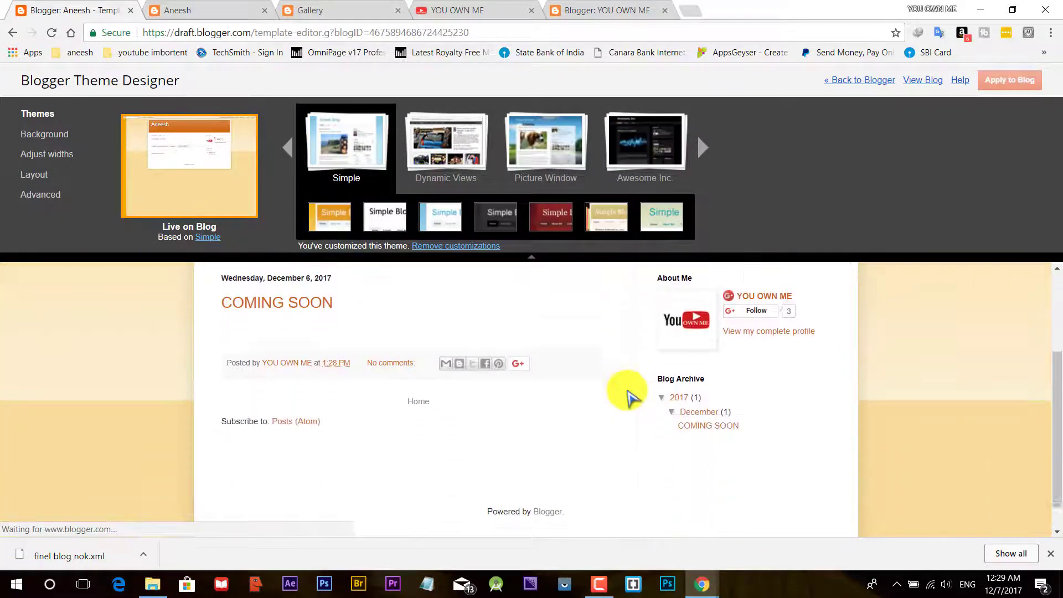
{"action": "scroll", "coordinate": [624, 392], "scroll_direction": "up", "scroll_amount": 3}
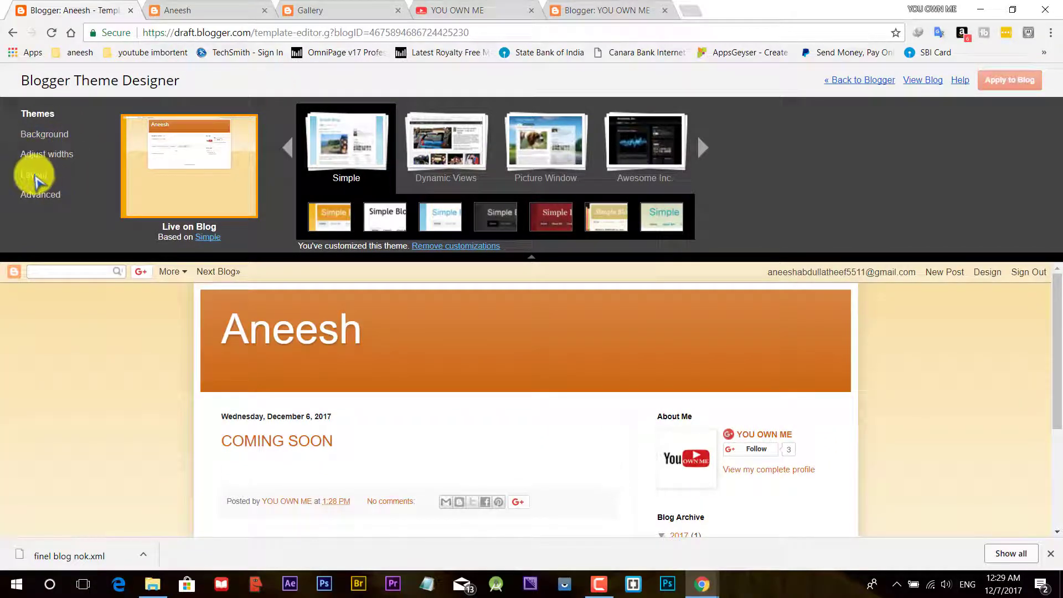
Change the blog's body layout to one column left of the posts and a split sidebar on the right
{"action": "left_click", "coordinate": [34, 176]}
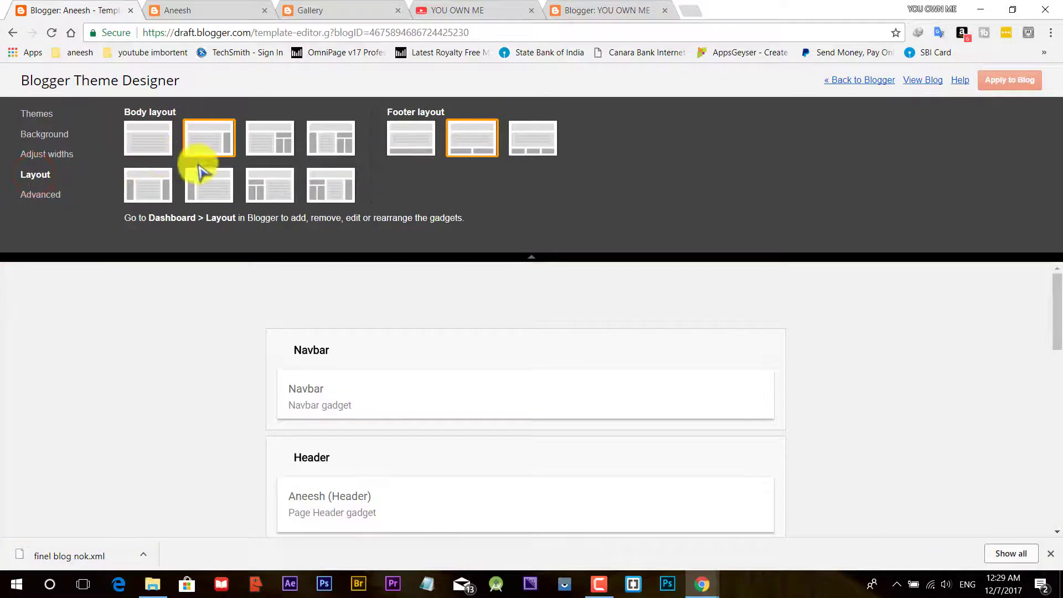
{"action": "left_click", "coordinate": [151, 193]}
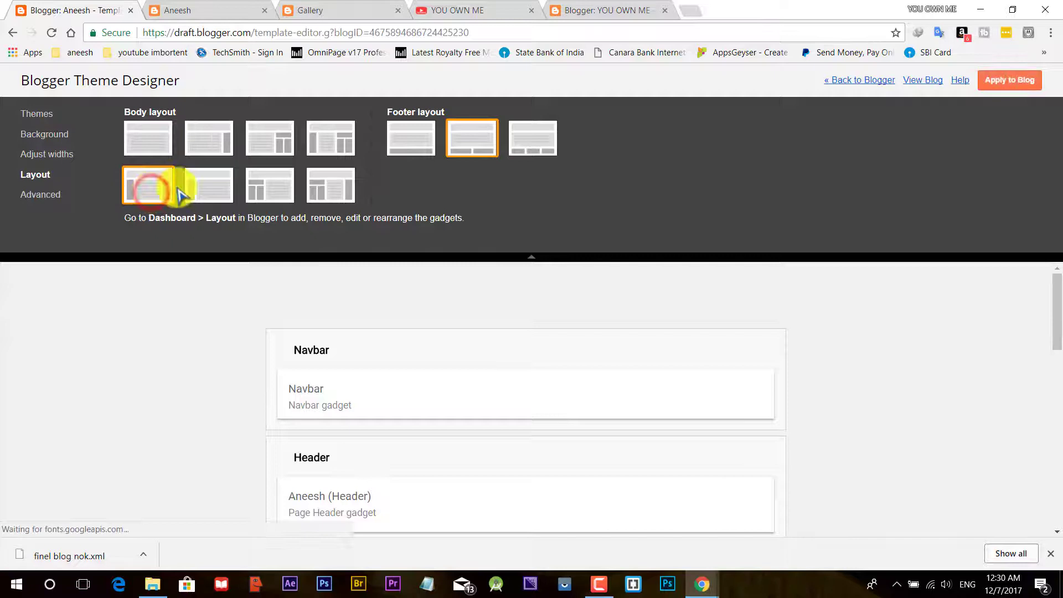
{"action": "left_click", "coordinate": [335, 140]}
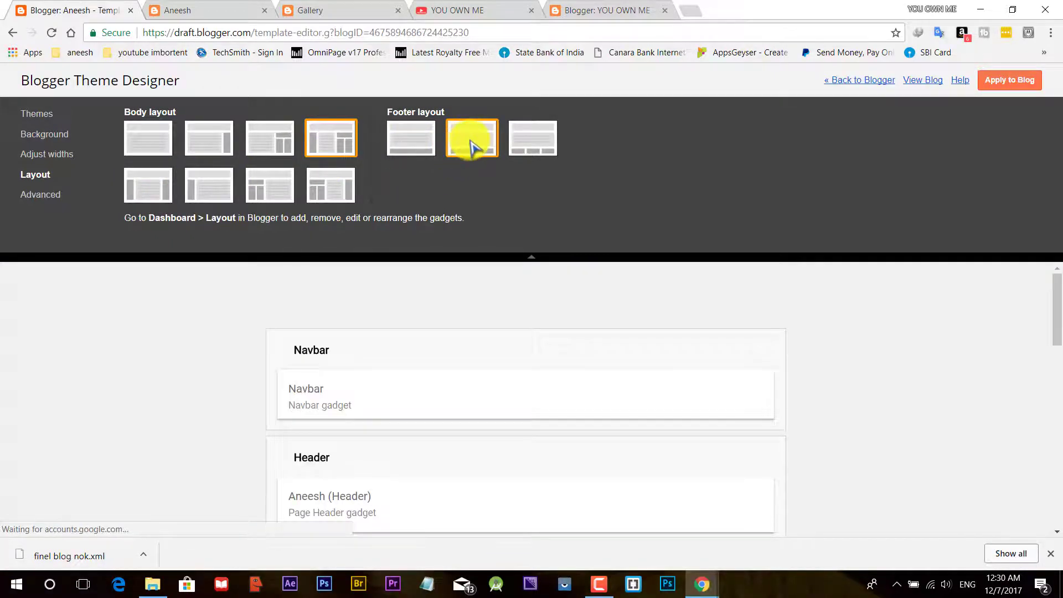
Adjust the widths to 1270 px for the entire blog and 360 px for the left sidebar
{"action": "left_click", "coordinate": [51, 156]}
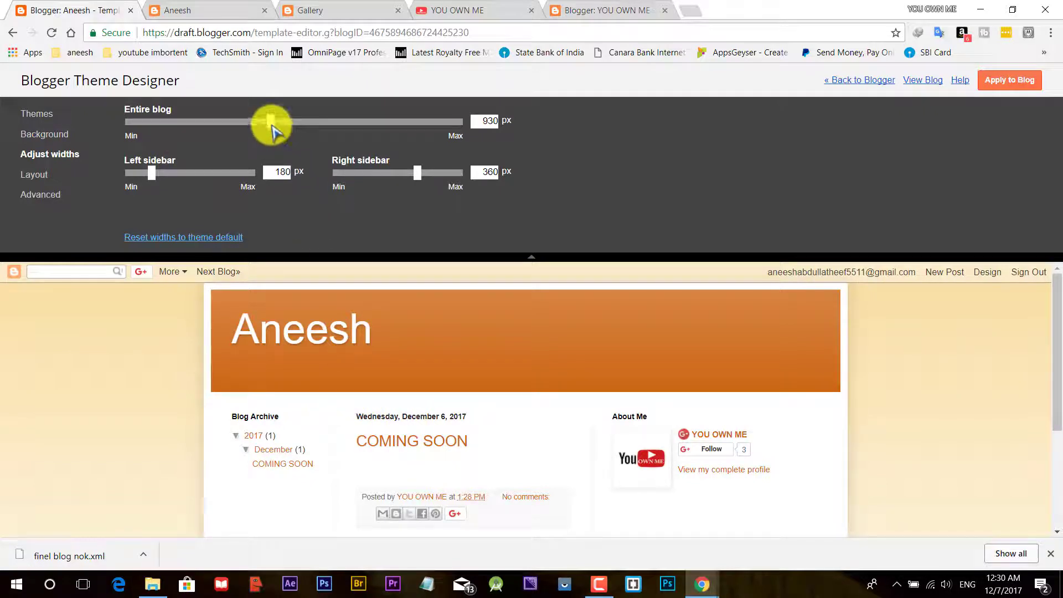
{"action": "left_click_drag", "start_coordinate": [272, 123], "coordinate": [387, 132]}
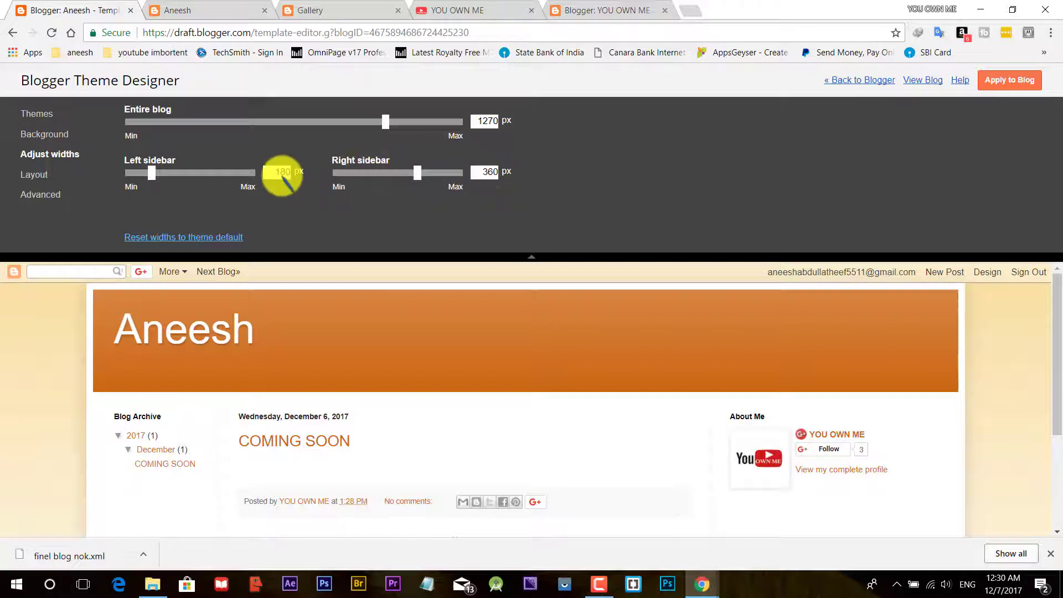
{"action": "left_click_drag", "start_coordinate": [152, 174], "coordinate": [210, 175]}
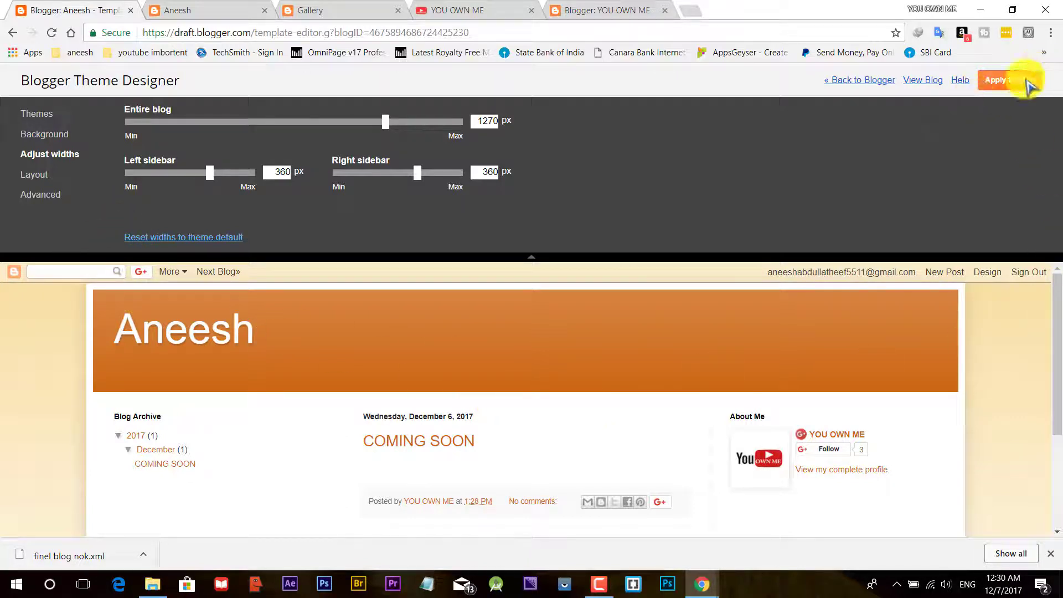
View the live blog from the Theme Designer and reload its page to check the customized layout
{"action": "left_click", "coordinate": [924, 81]}
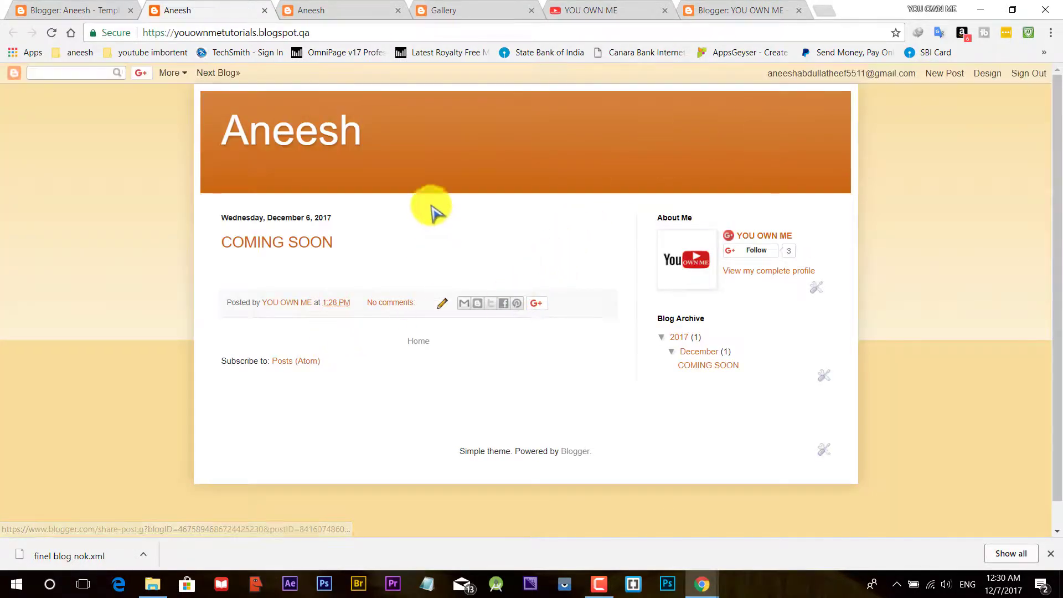
{"action": "left_click", "coordinate": [50, 33]}
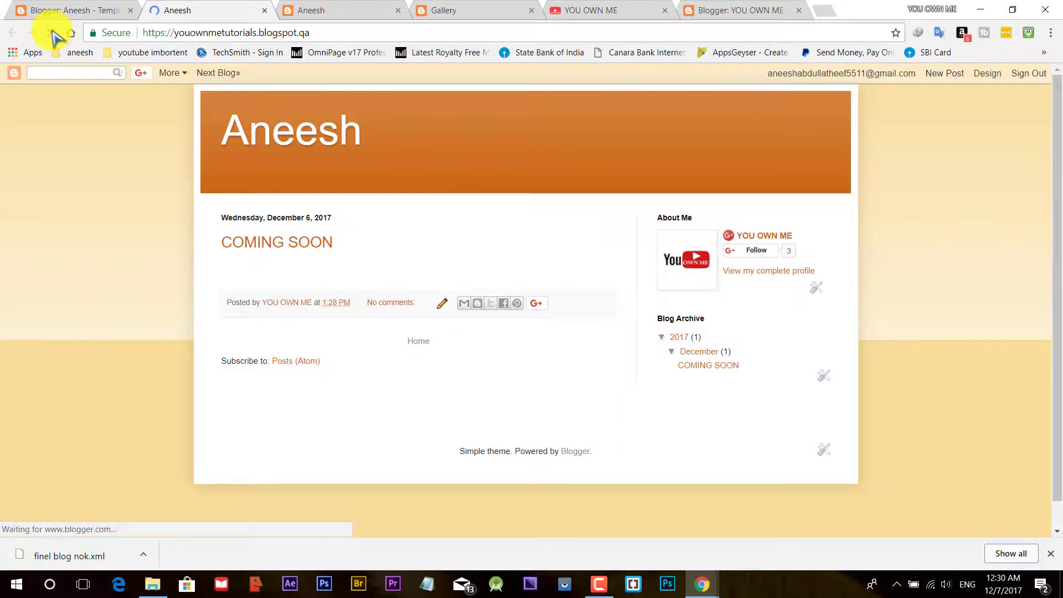